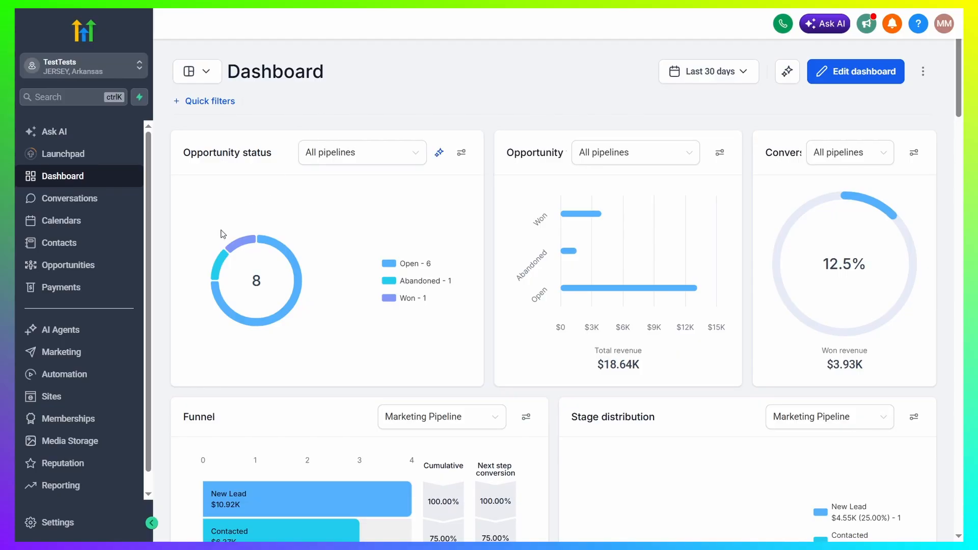
- Upload 2c-Mini-Book-Template.pdf from the Explainer Media folder to Media Storage and get its link
{"action": "left_click", "coordinate": [85, 442]}
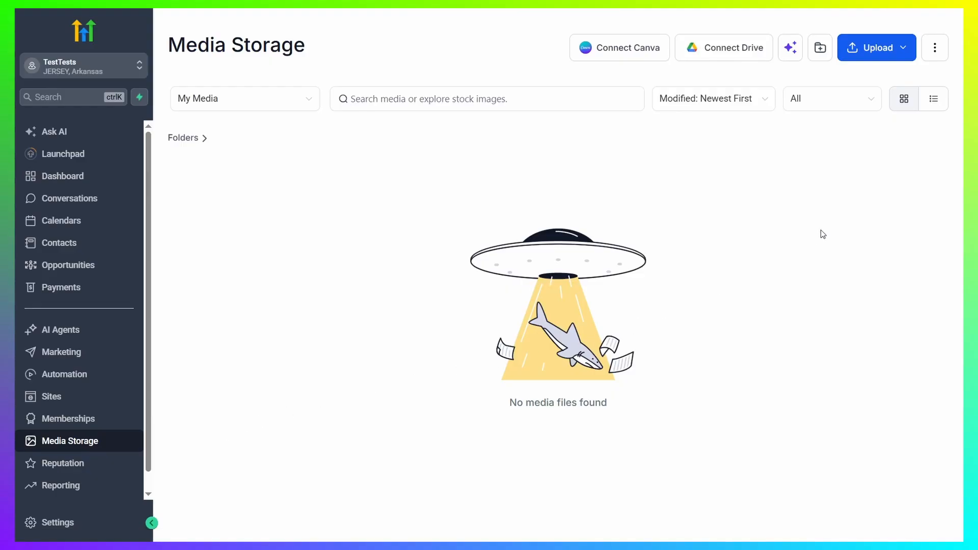
{"action": "left_click", "coordinate": [878, 50]}
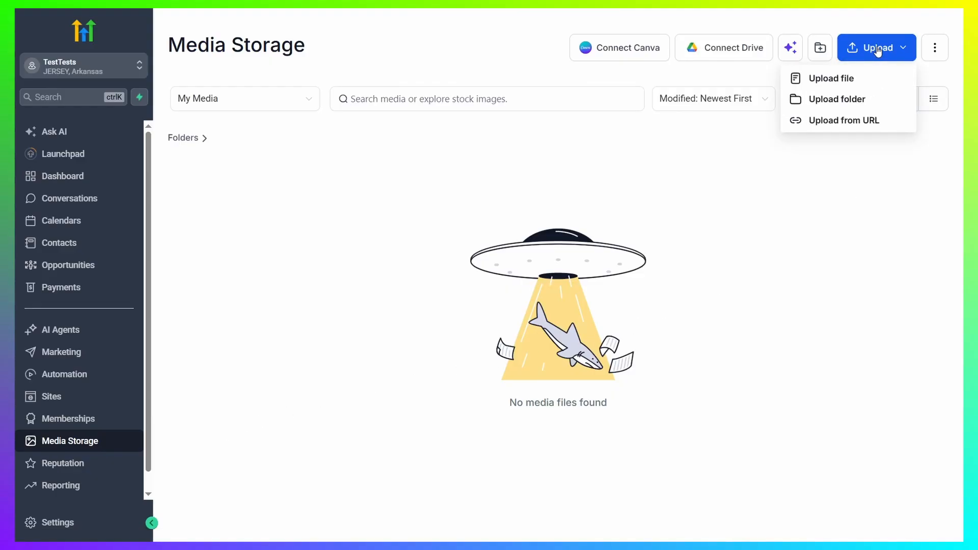
{"action": "left_click", "coordinate": [854, 80]}
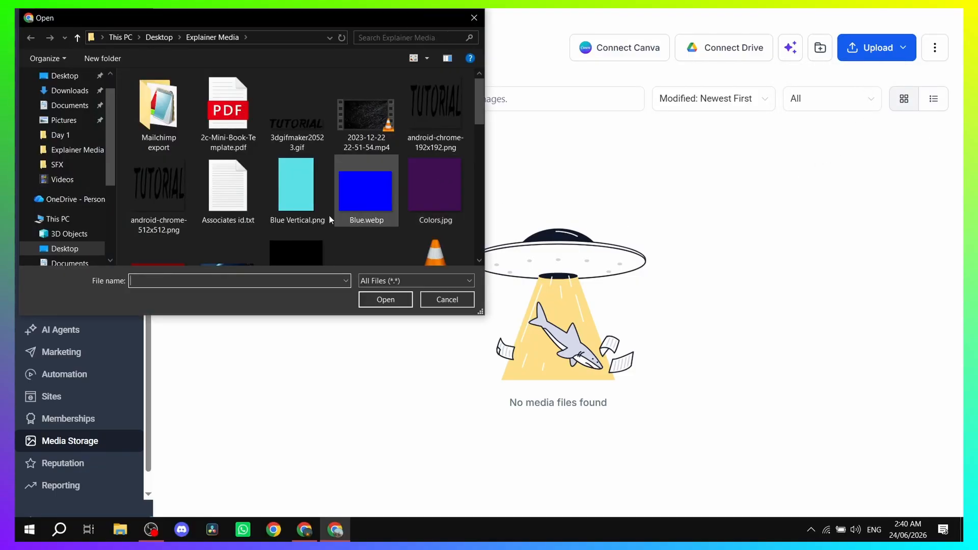
{"action": "left_click", "coordinate": [232, 119]}
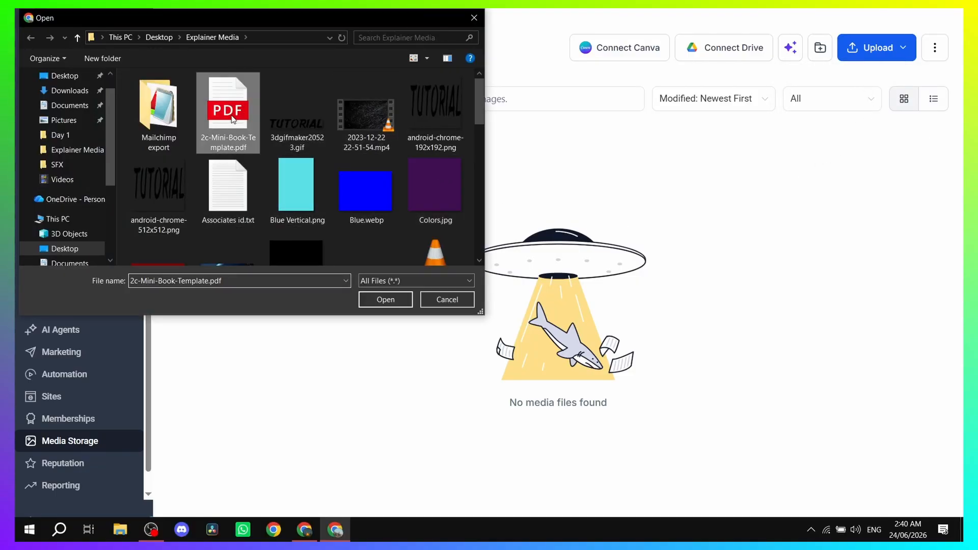
{"action": "left_click", "coordinate": [381, 300]}
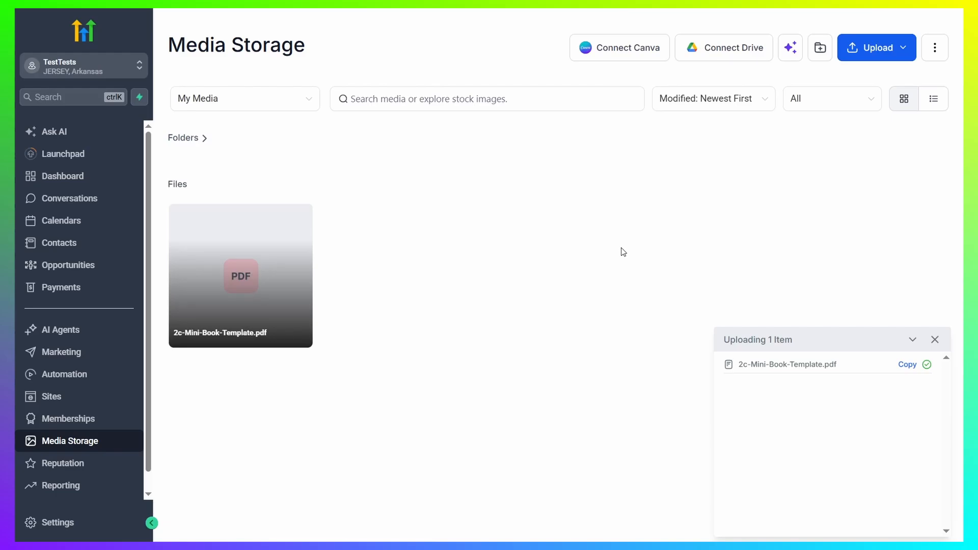
{"action": "left_click", "coordinate": [935, 340]}
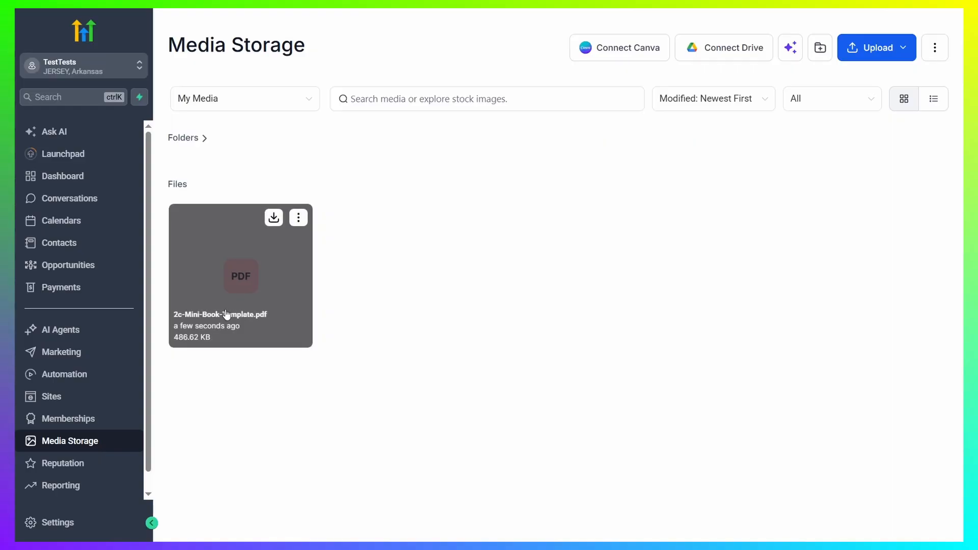
{"action": "left_click", "coordinate": [299, 220]}
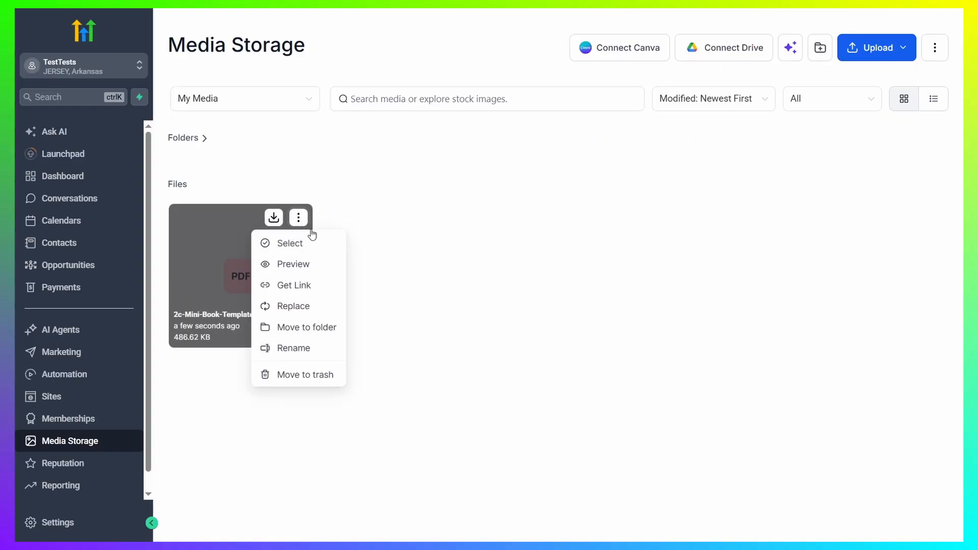
{"action": "left_click", "coordinate": [291, 288]}
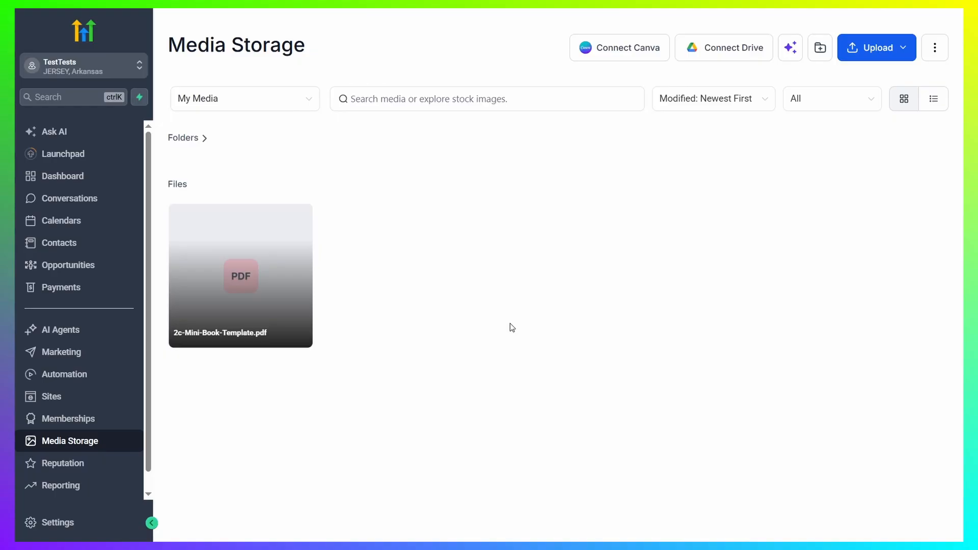
- Create a new form in the Forms area of Sites
{"action": "left_click", "coordinate": [90, 398]}
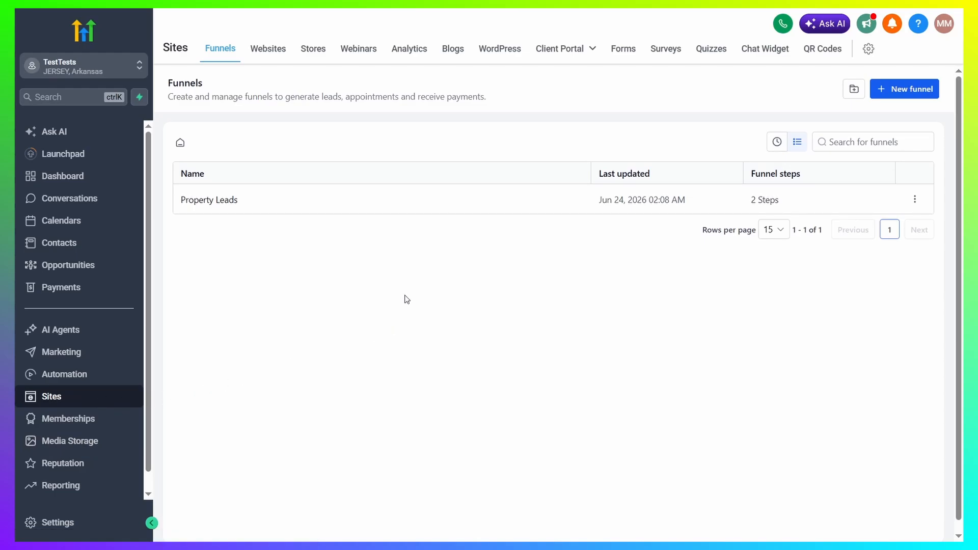
{"action": "left_click", "coordinate": [624, 50]}
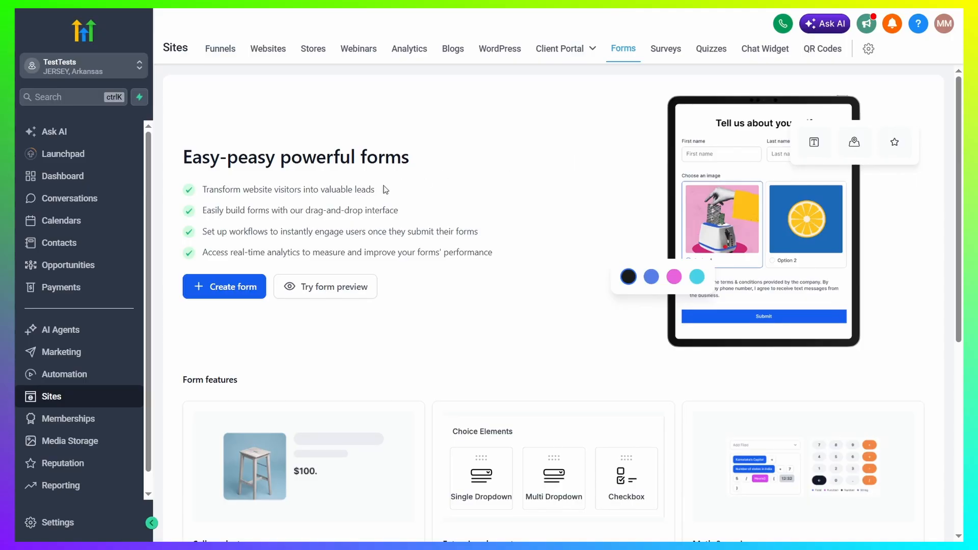
{"action": "left_click", "coordinate": [234, 289]}
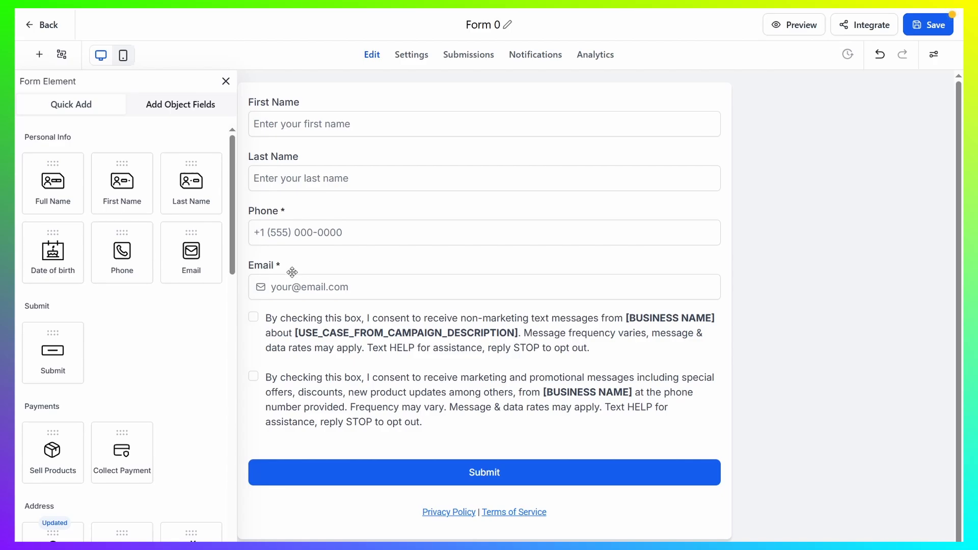
- Move the Email field above the Phone field and open the Email field's settings
{"action": "left_click_drag", "start_coordinate": [292, 272], "coordinate": [287, 218]}
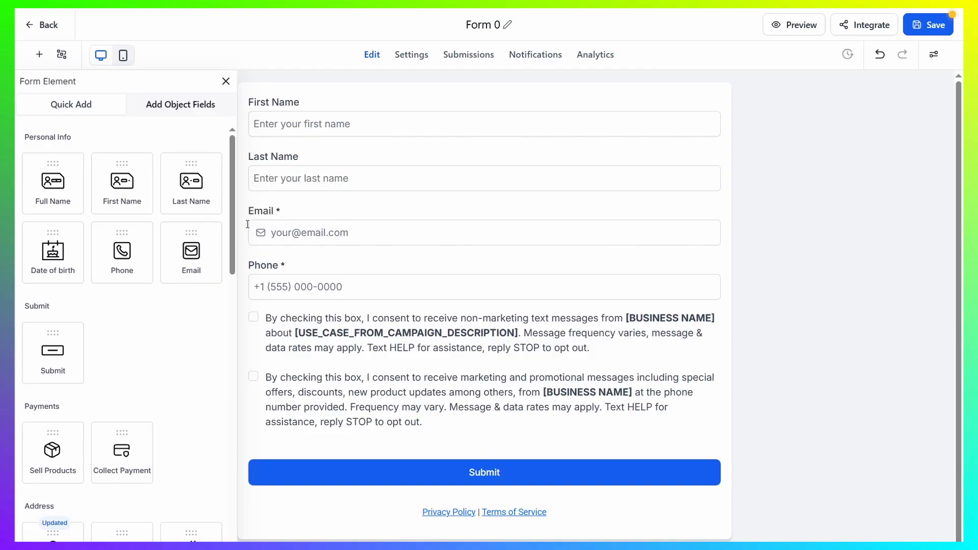
{"action": "double_click", "coordinate": [284, 210]}
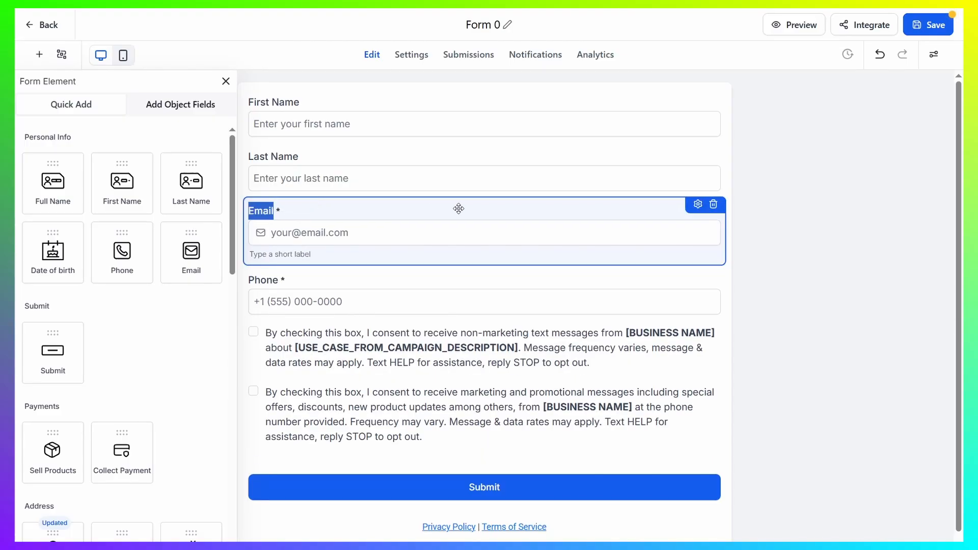
{"action": "left_click", "coordinate": [696, 206]}
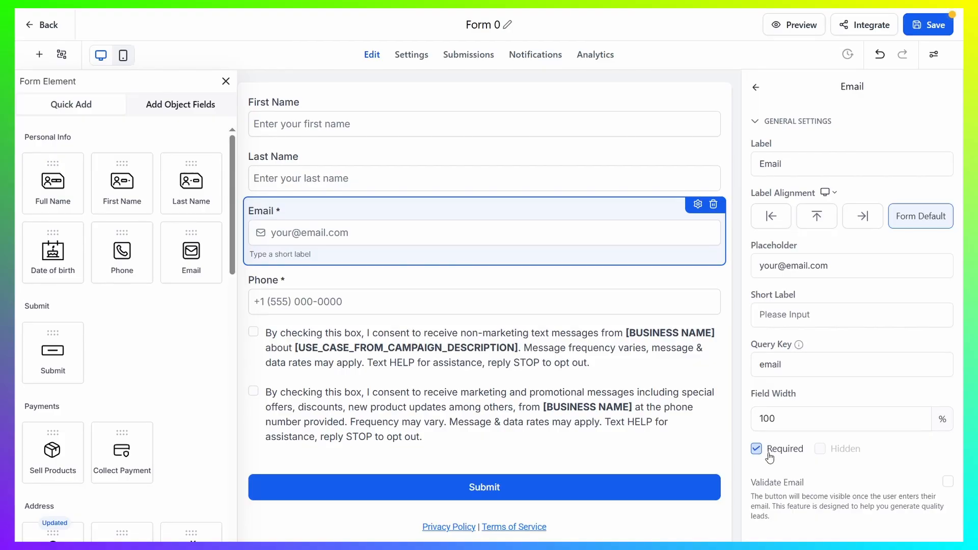
- Make the First Name field required and the Phone field optional
{"action": "left_click", "coordinate": [431, 106]}
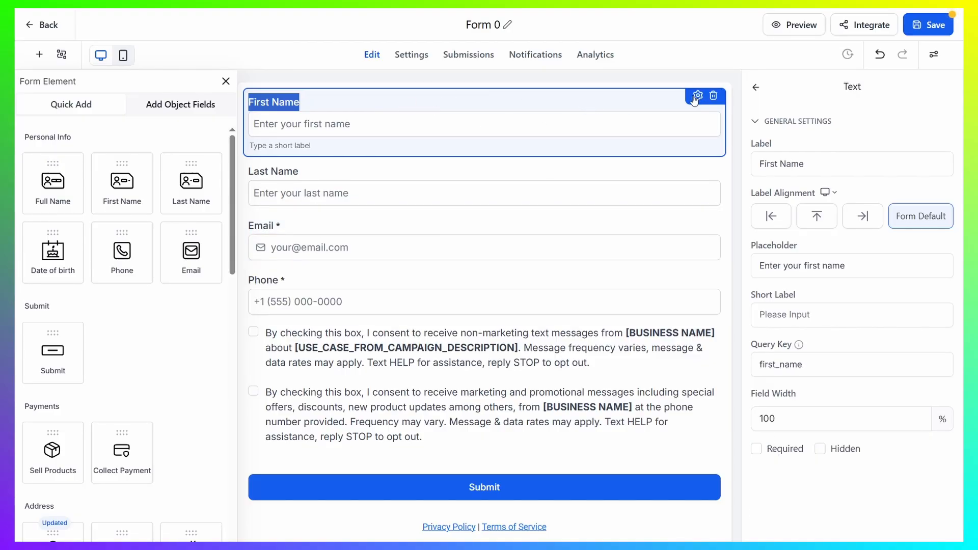
{"action": "left_click", "coordinate": [758, 449]}
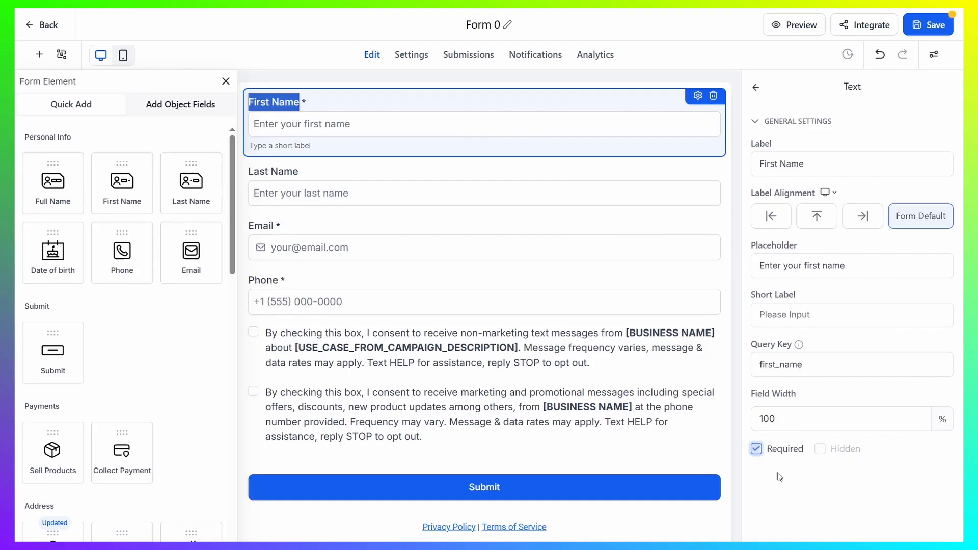
{"action": "left_click", "coordinate": [352, 281]}
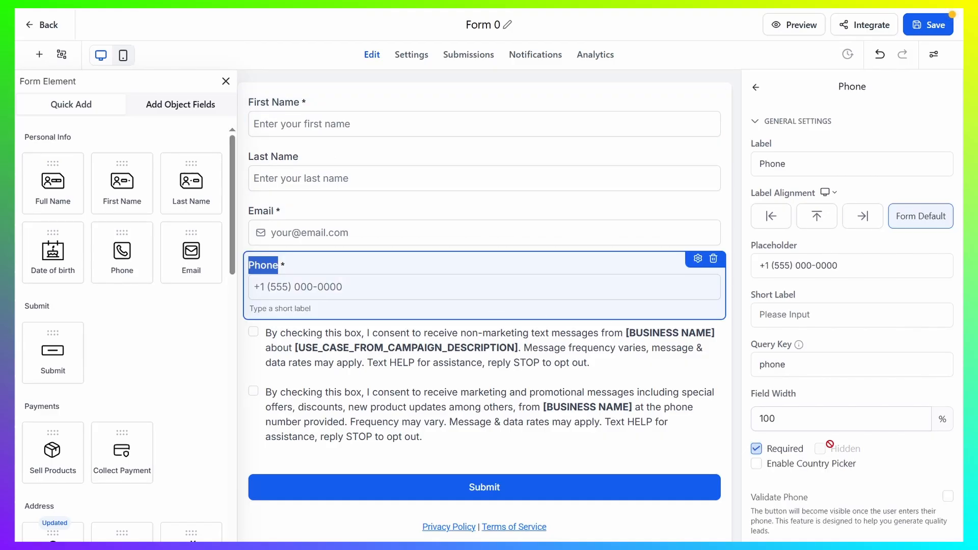
{"action": "left_click", "coordinate": [757, 449]}
- Delete the terms and conditions element with both consent checkboxes from the form
{"action": "left_click", "coordinate": [626, 357]}
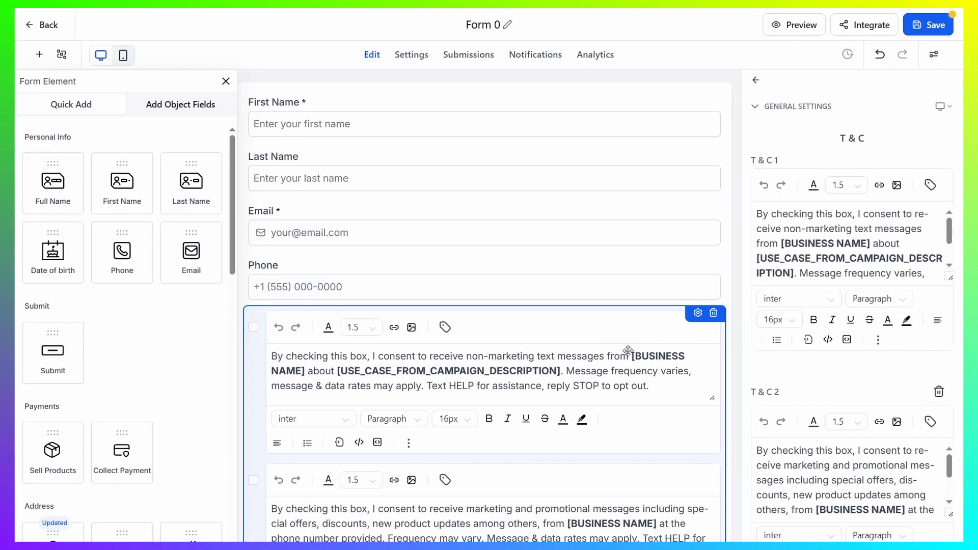
{"action": "left_click", "coordinate": [713, 313]}
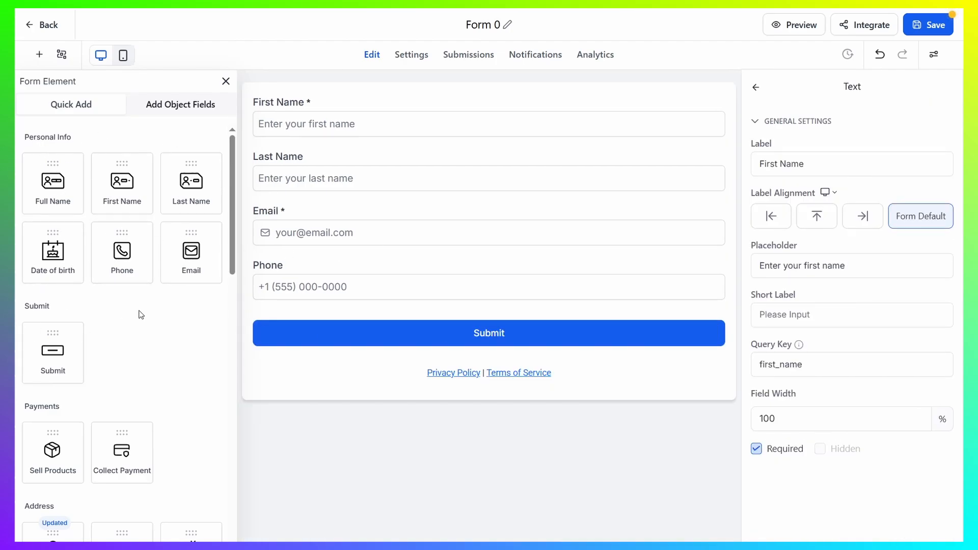
{"action": "scroll", "coordinate": [66, 213], "scroll_direction": "down", "scroll_amount": 3}
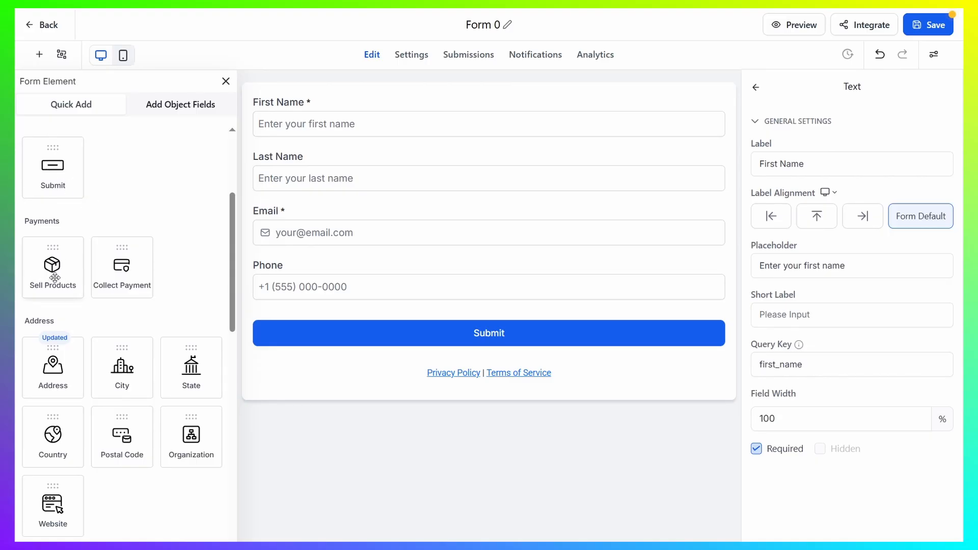
{"action": "left_click_drag", "start_coordinate": [55, 278], "coordinate": [454, 376]}
{"action": "left_click", "coordinate": [714, 314]}
{"action": "scroll", "coordinate": [36, 307], "scroll_direction": "up", "scroll_amount": 3}
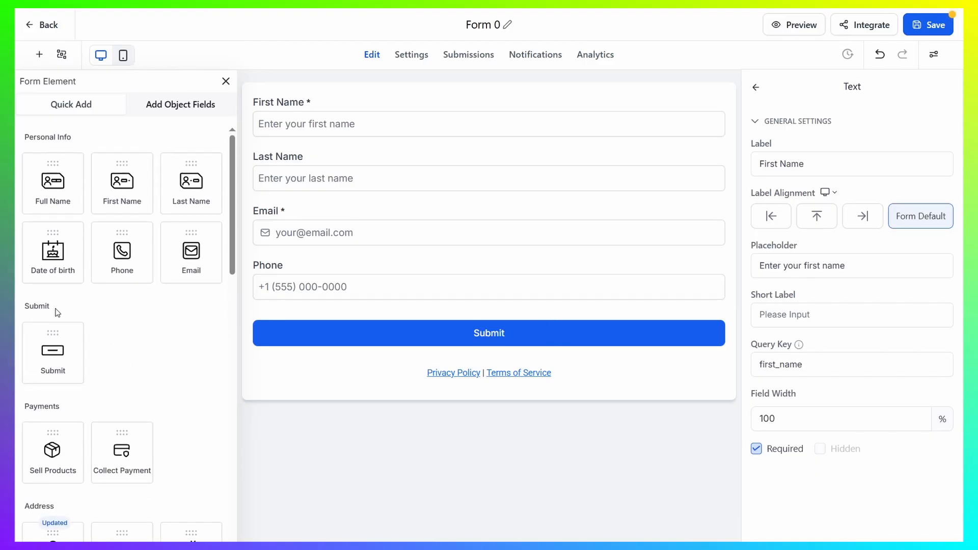
- Examine the form's On Submit message settings and return to editing the form
{"action": "left_click", "coordinate": [419, 60]}
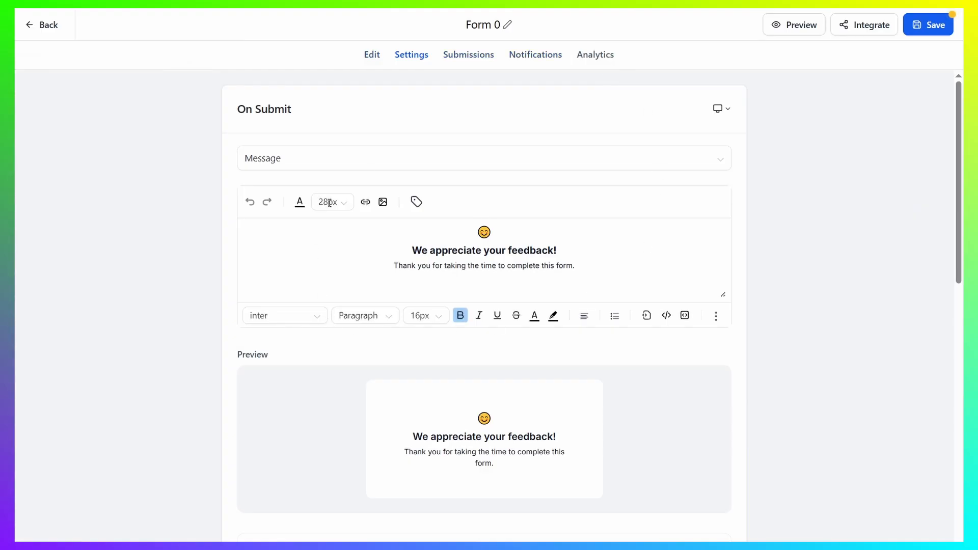
{"action": "left_click", "coordinate": [369, 60]}
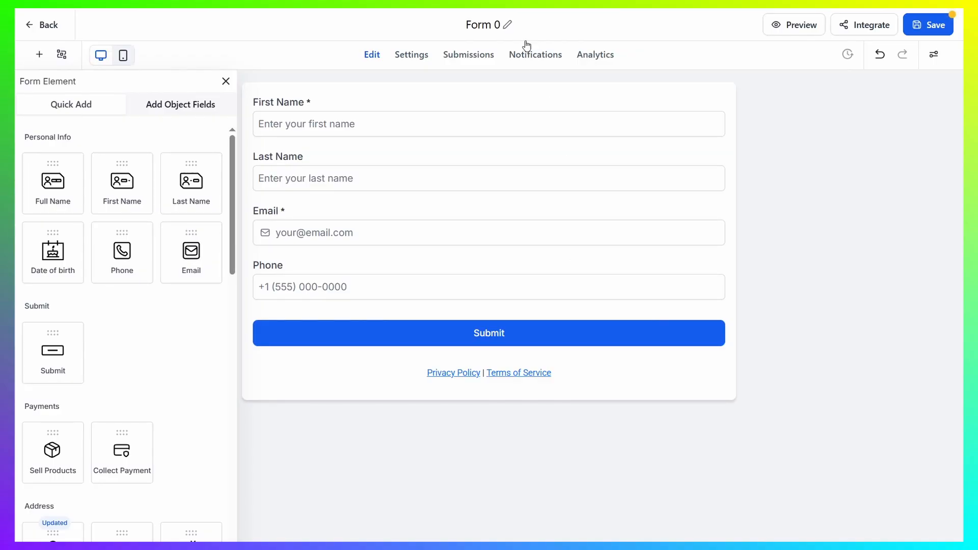
- Rename the form as "The Form" and save it
{"action": "left_click", "coordinate": [508, 24]}
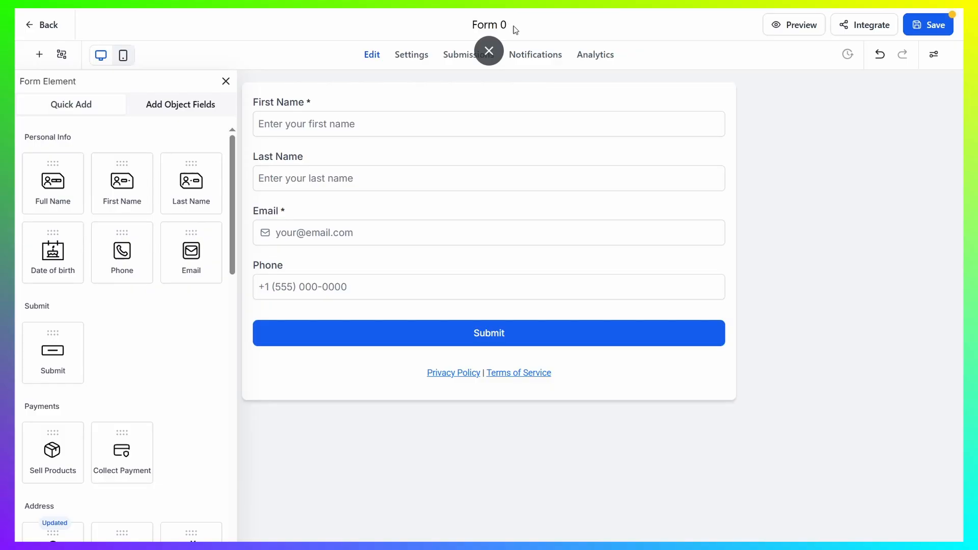
{"action": "left_click", "coordinate": [513, 26]}
{"action": "left_click", "coordinate": [507, 27]}
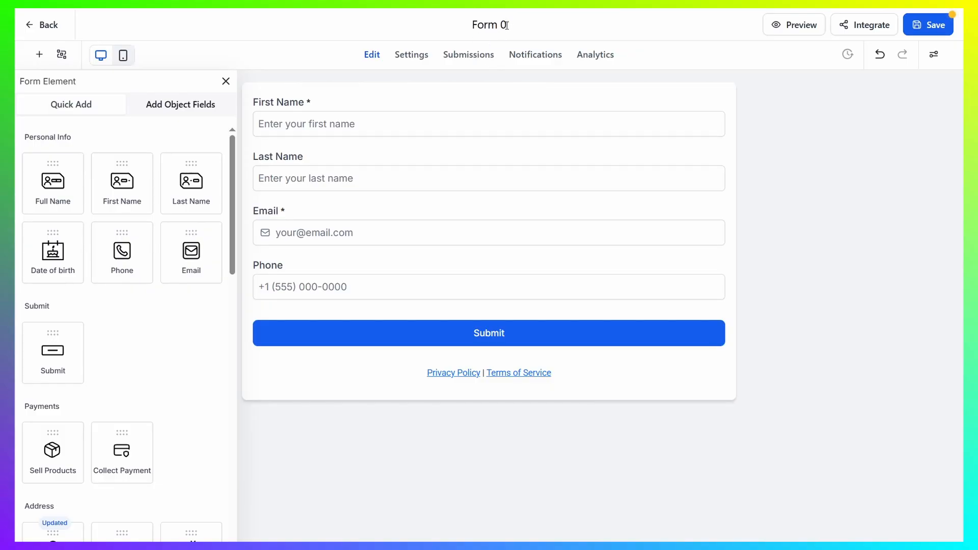
{"action": "left_click_drag", "start_coordinate": [507, 25], "coordinate": [448, 28]}
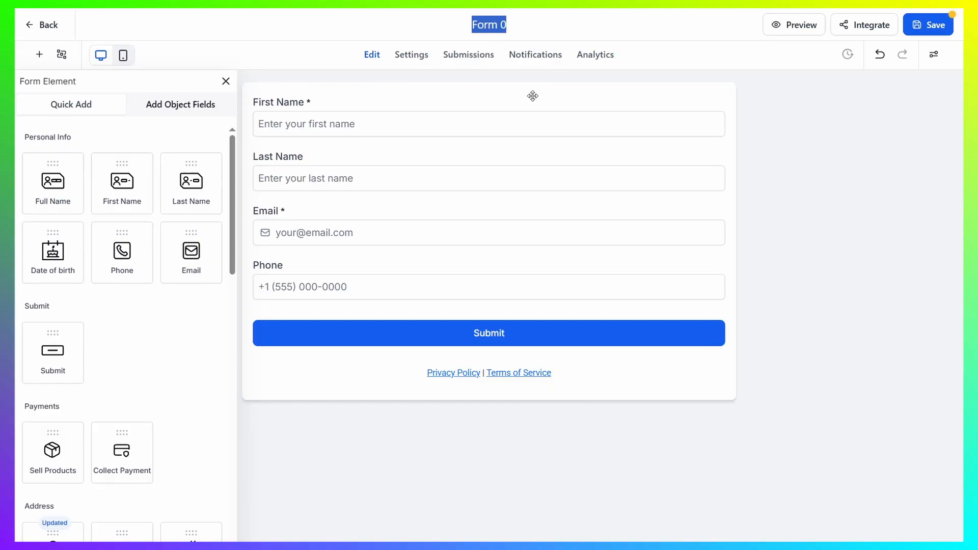
{"action": "type", "text": "The Form"}
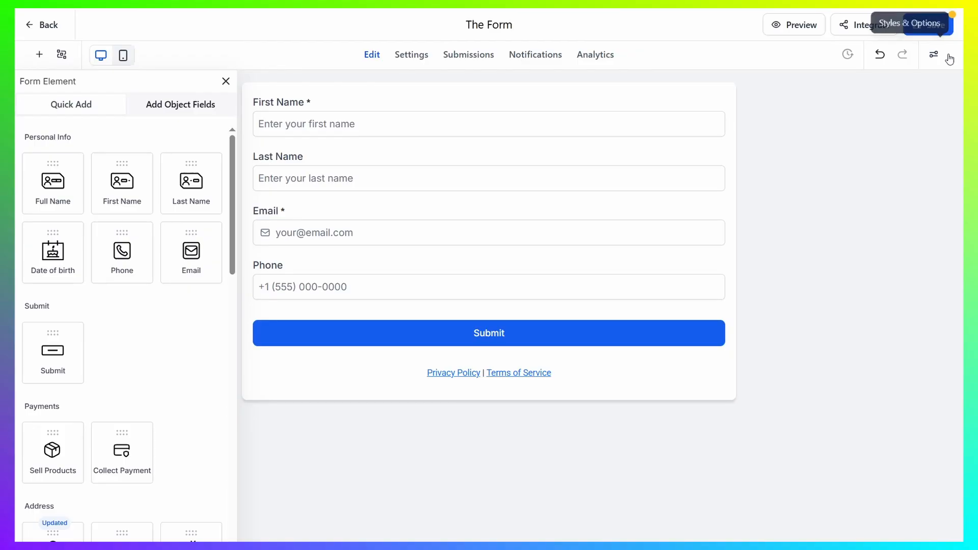
{"action": "left_click", "coordinate": [937, 23]}
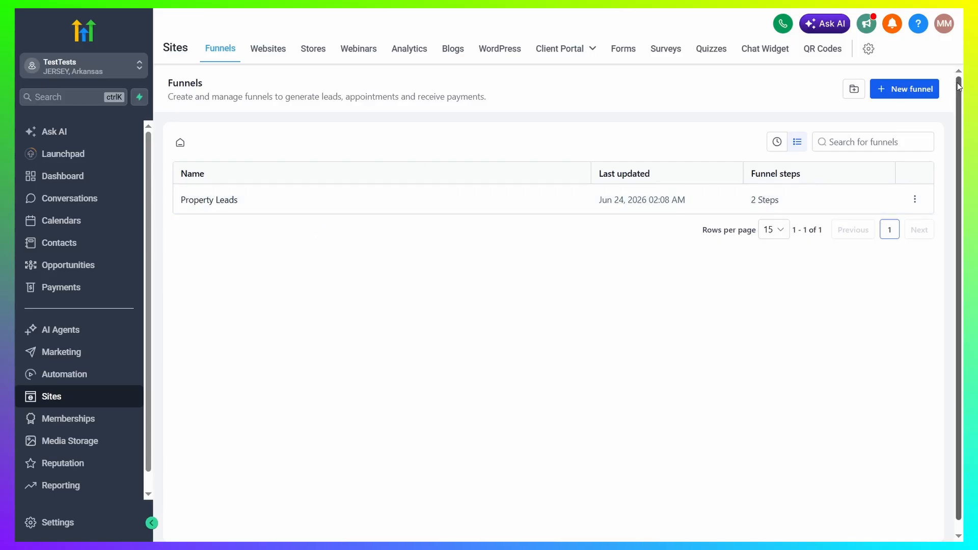
- Open the Home page of the existing Property Leads funnel for editing
{"action": "left_click", "coordinate": [916, 89]}
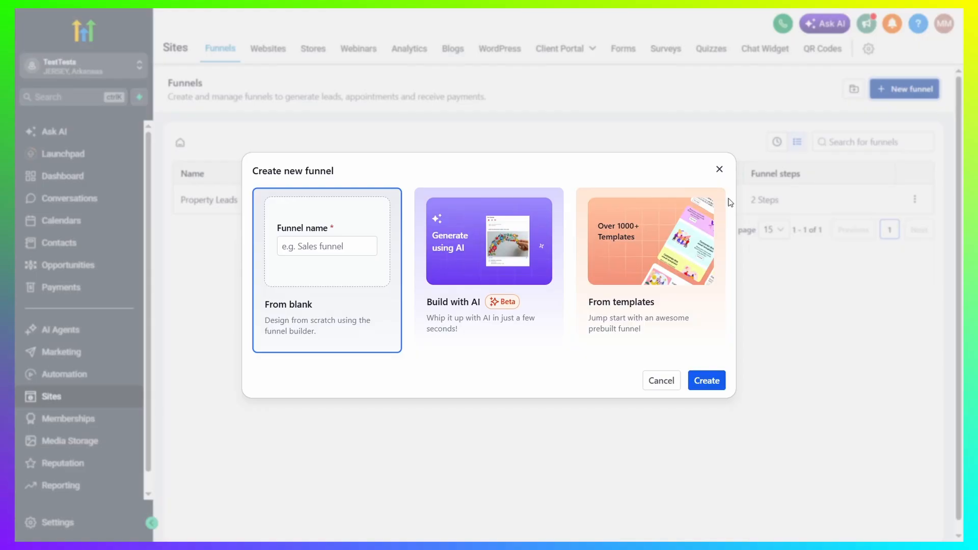
{"action": "left_click", "coordinate": [719, 170]}
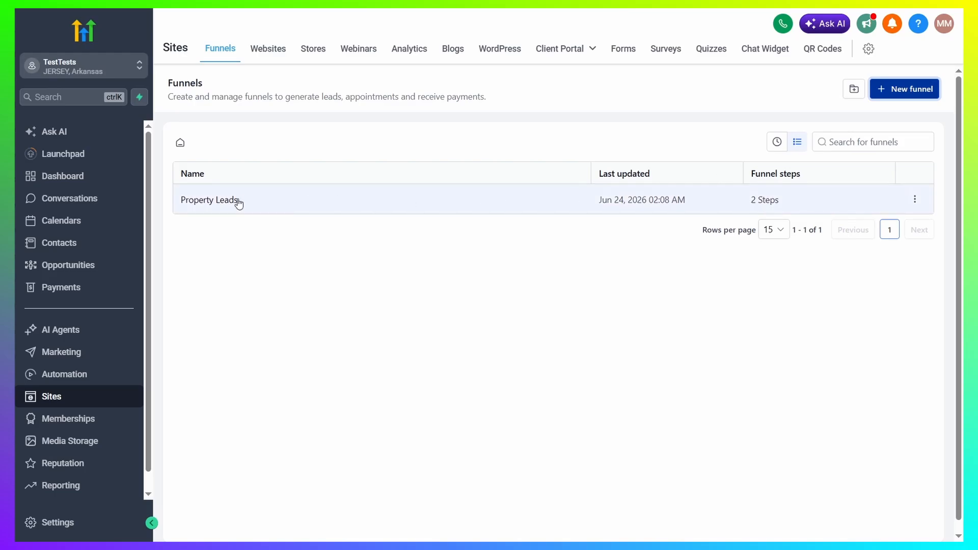
{"action": "left_click", "coordinate": [218, 202]}
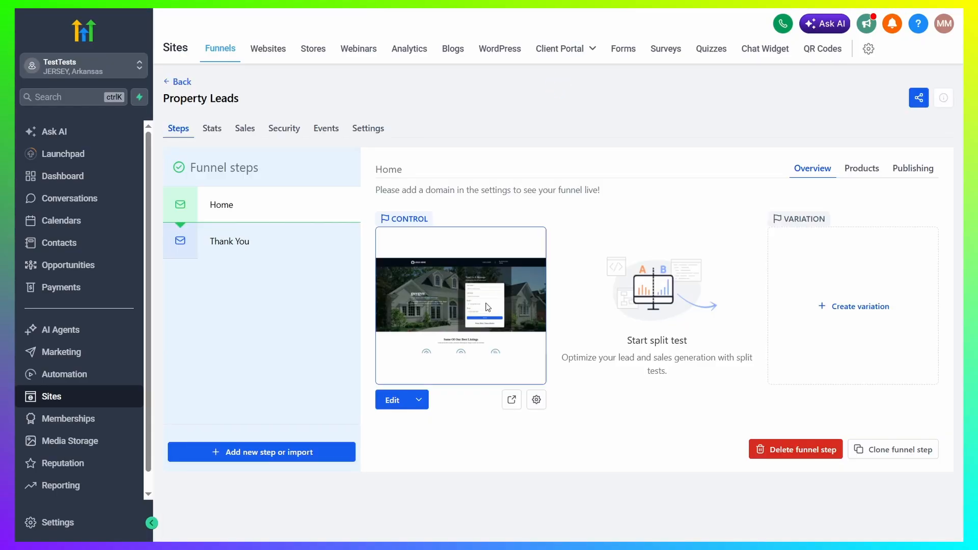
{"action": "left_click", "coordinate": [389, 402]}
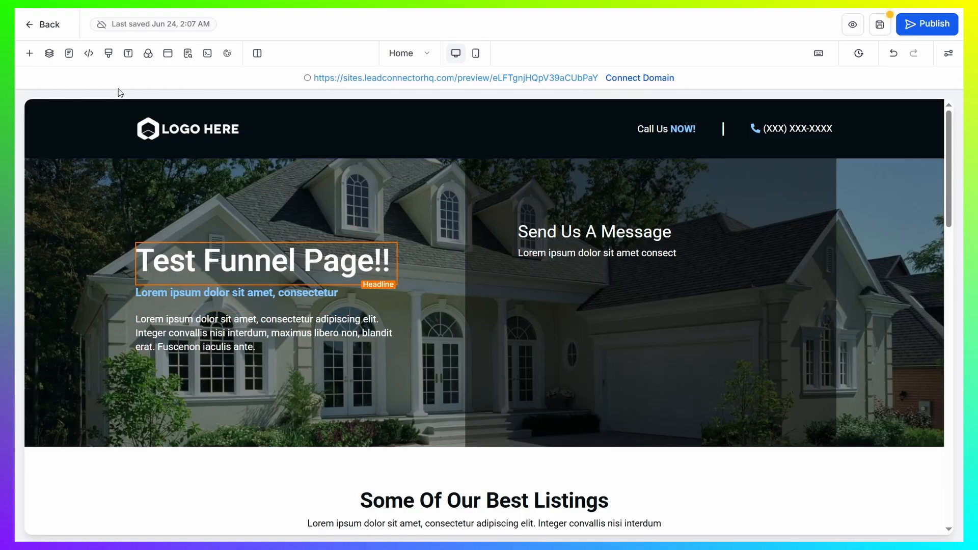
- Place an existing-form element below the Send Us A Message text in the Home page's hero section
{"action": "left_click", "coordinate": [31, 57]}
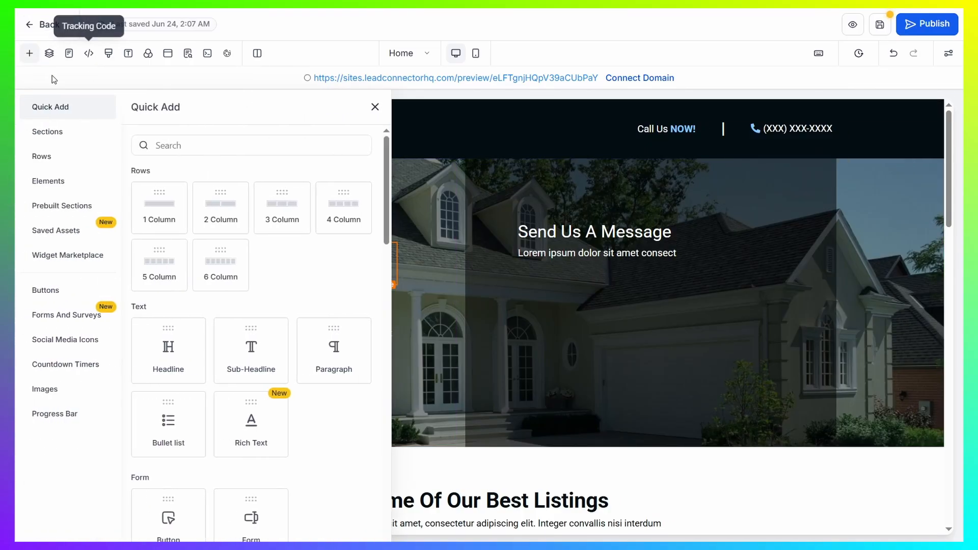
{"action": "left_click", "coordinate": [30, 54]}
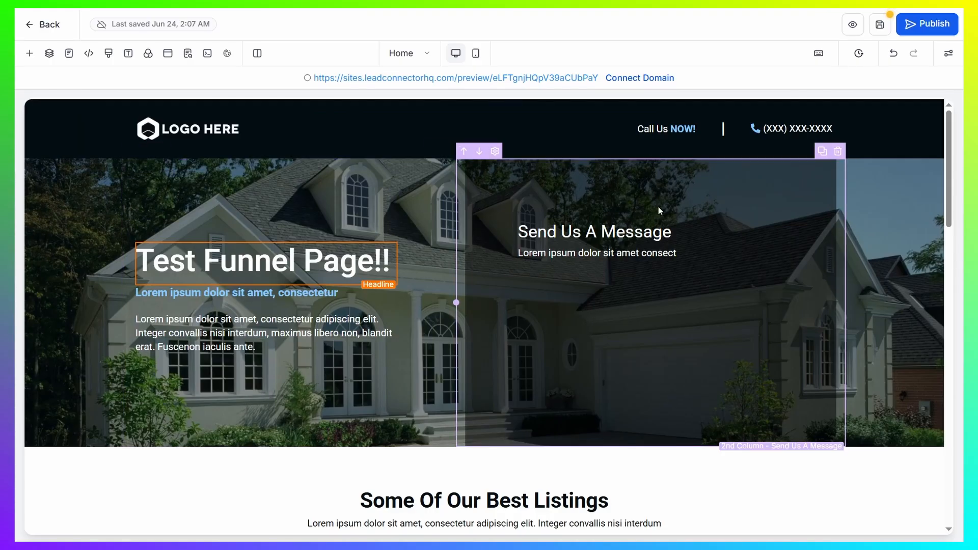
{"action": "left_click", "coordinate": [30, 54]}
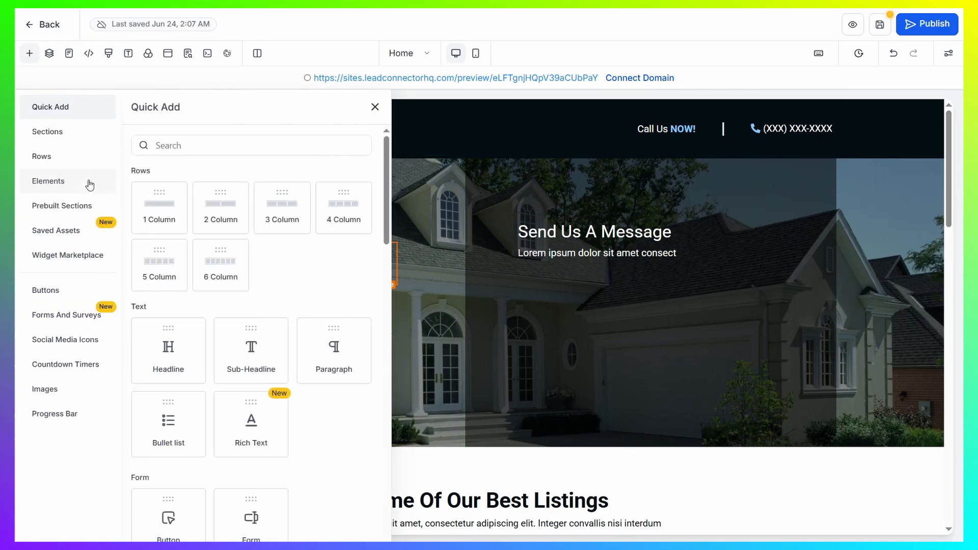
{"action": "left_click", "coordinate": [48, 319]}
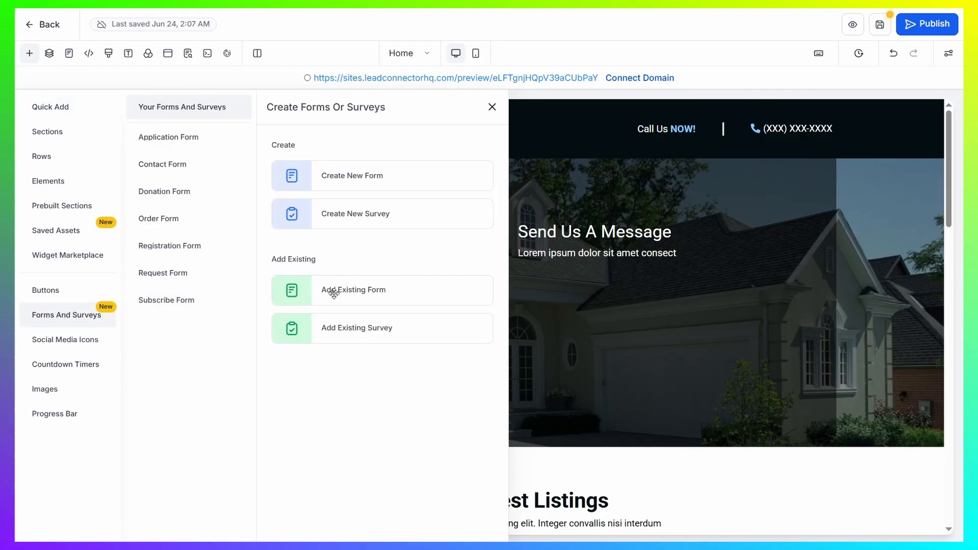
{"action": "left_click_drag", "start_coordinate": [339, 291], "coordinate": [617, 314]}
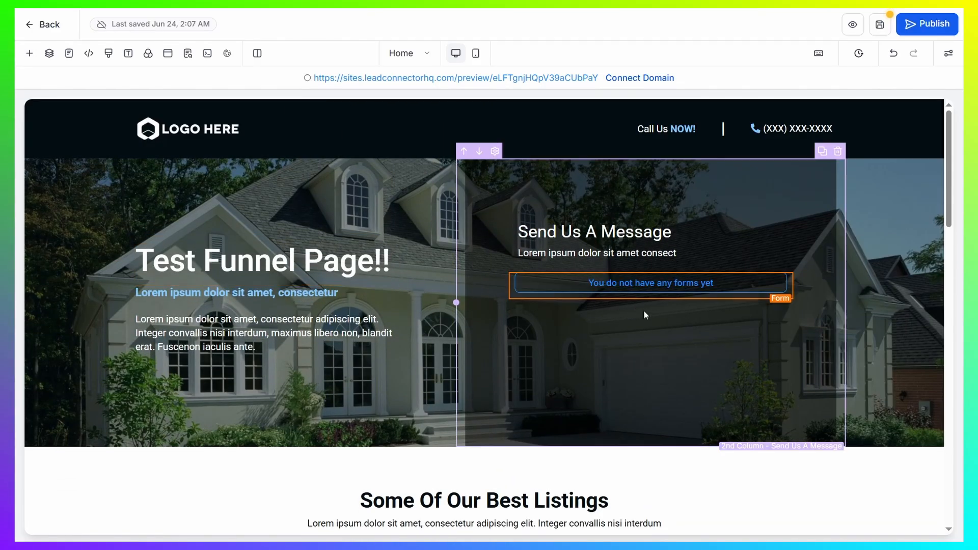
- Assign "The Form" to the newly placed form element
{"action": "left_click", "coordinate": [670, 294]}
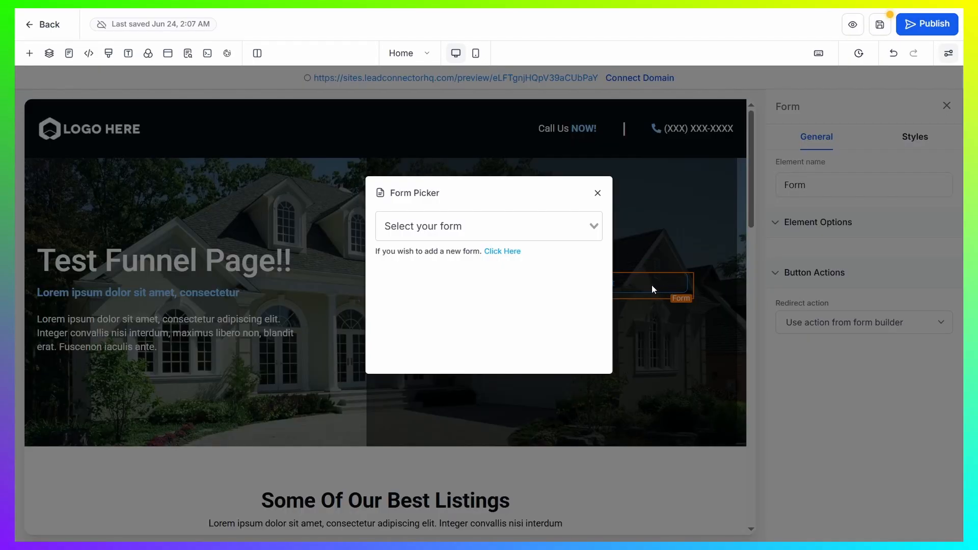
{"action": "left_click", "coordinate": [542, 222]}
{"action": "left_click", "coordinate": [447, 260]}
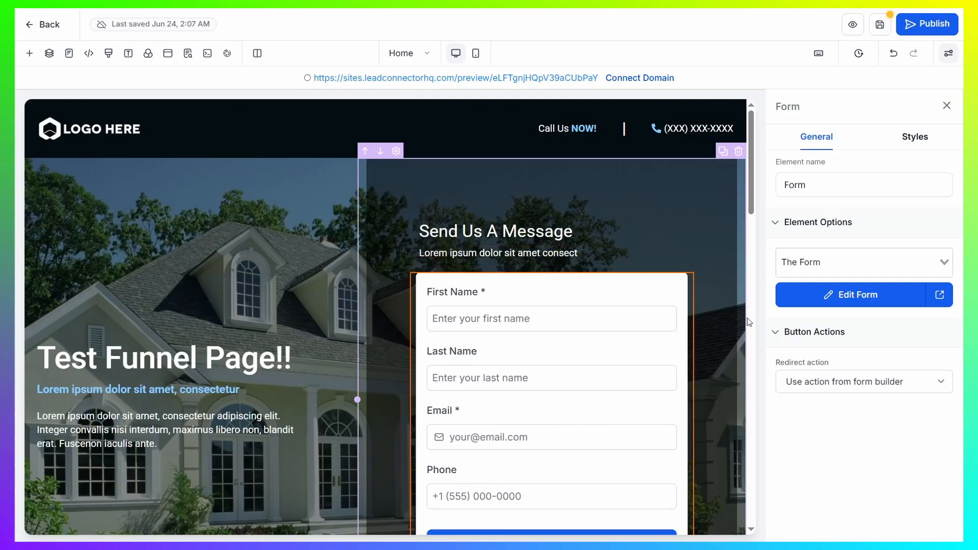
{"action": "scroll", "coordinate": [717, 309], "scroll_direction": "down", "scroll_amount": 3}
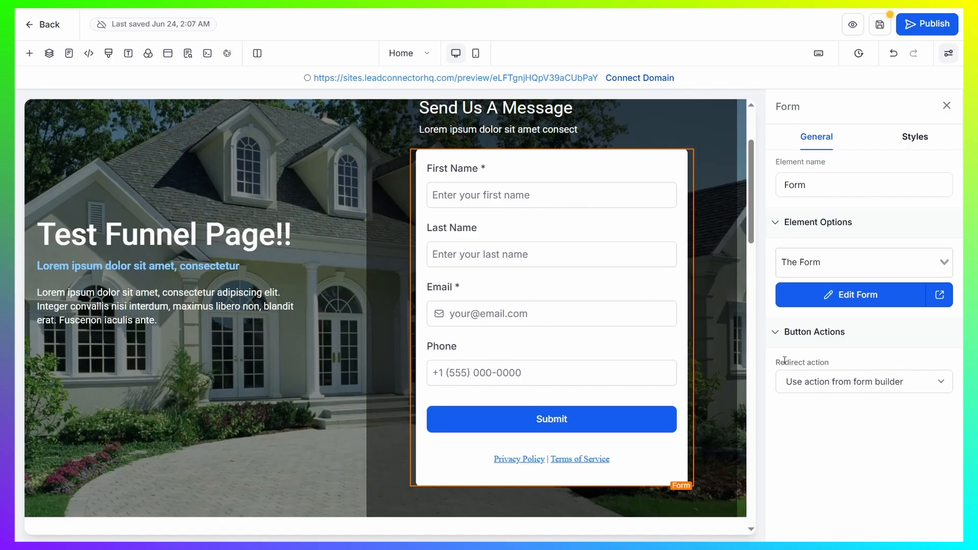
- Try the Go to website Url option as the form's redirect action
{"action": "left_click_drag", "start_coordinate": [773, 366], "coordinate": [854, 363]}
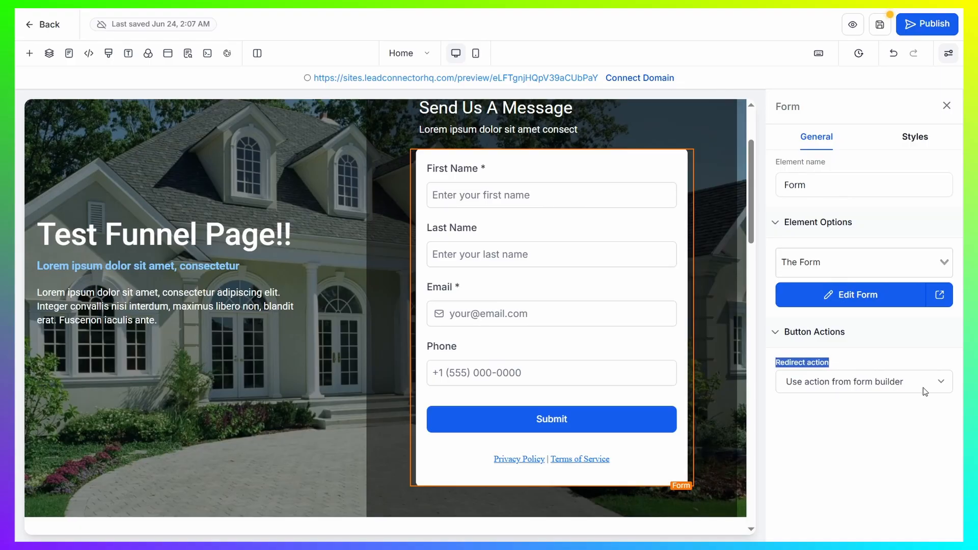
{"action": "left_click", "coordinate": [940, 382]}
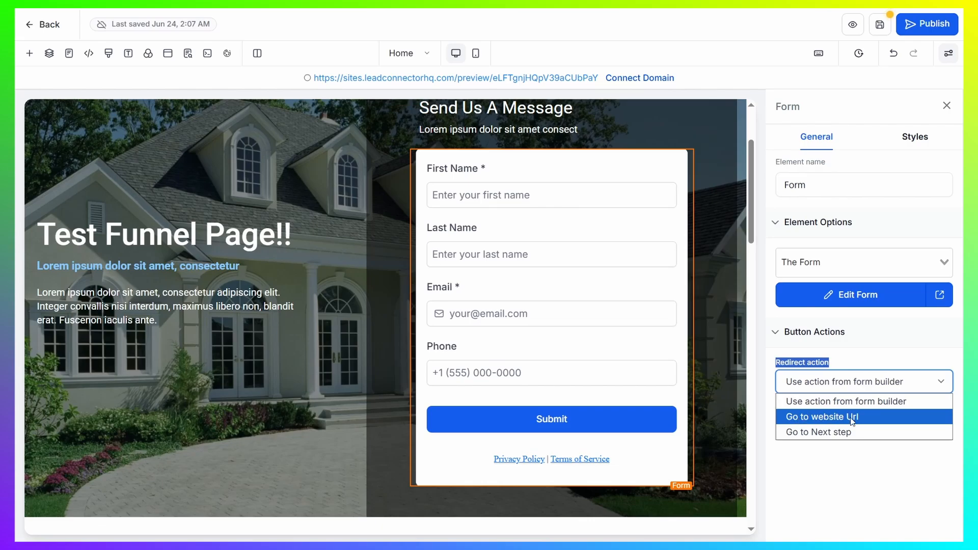
{"action": "left_click", "coordinate": [868, 415]}
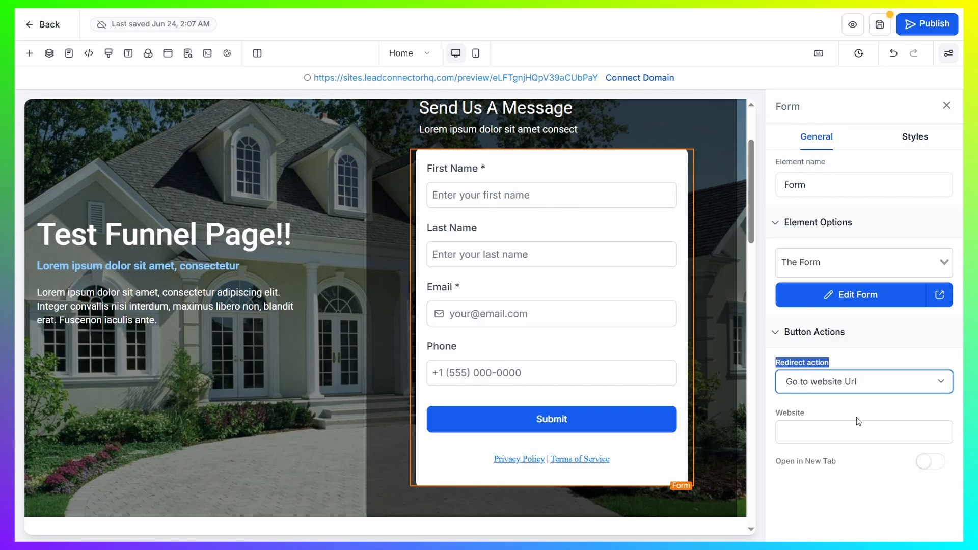
{"action": "left_click", "coordinate": [817, 429]}
{"action": "left_click", "coordinate": [786, 406]}
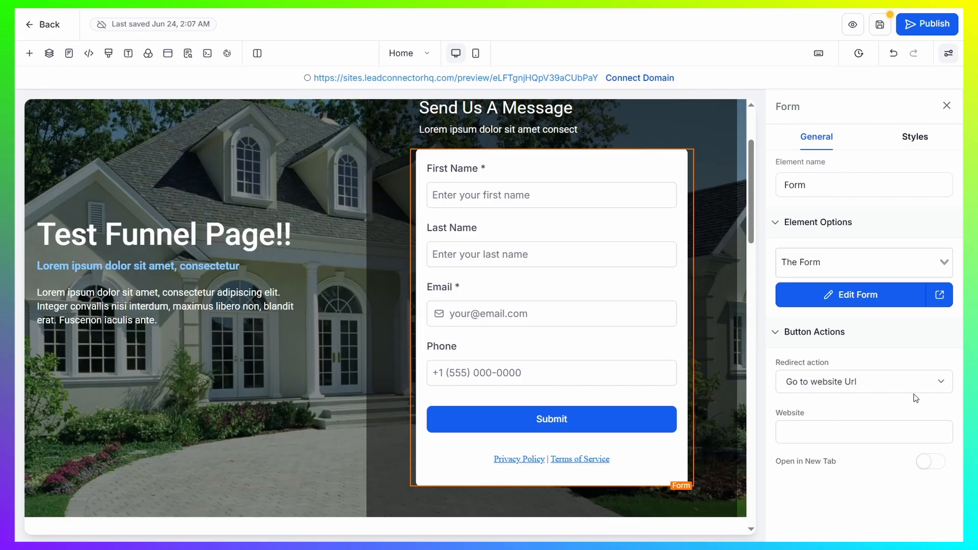
- Set the form's redirect action to Go to Next step and save the Home page
{"action": "left_click", "coordinate": [940, 385]}
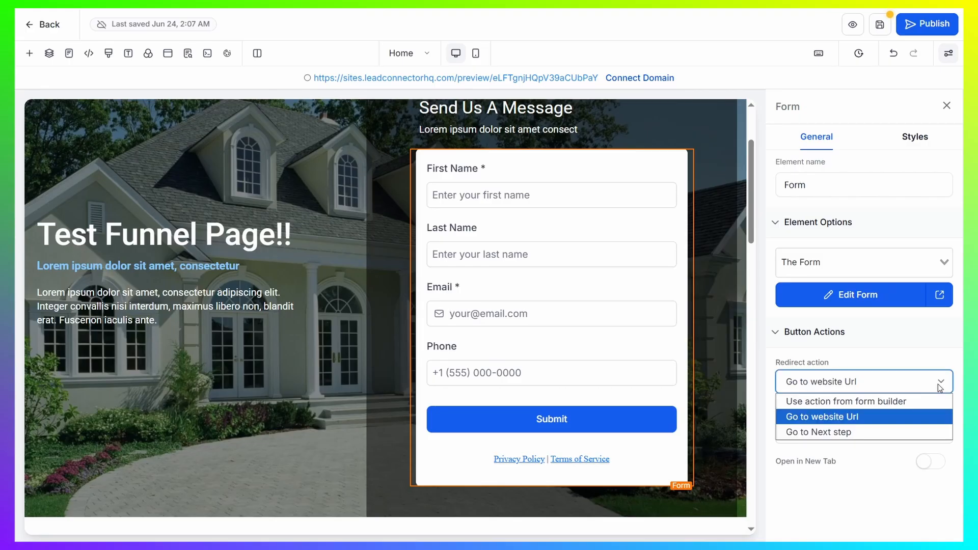
{"action": "left_click", "coordinate": [848, 433]}
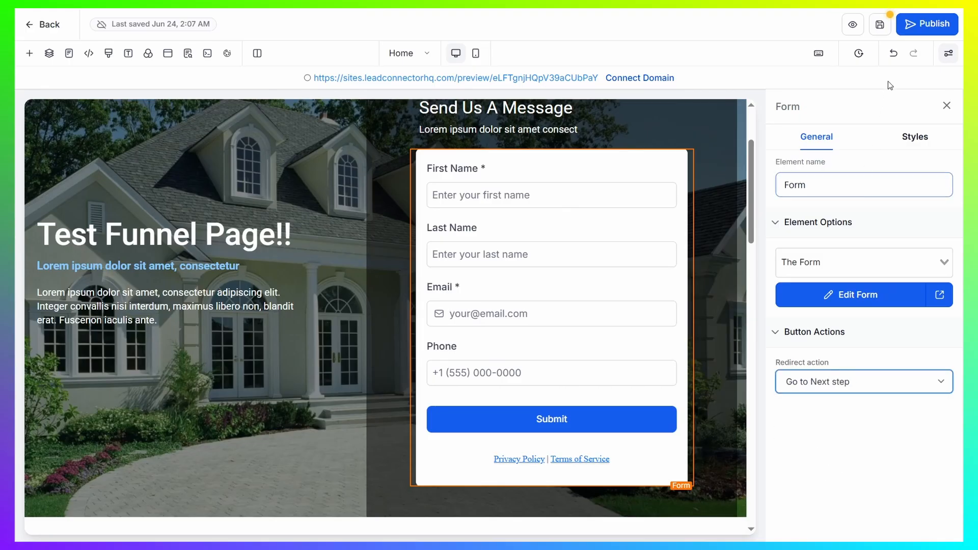
{"action": "left_click", "coordinate": [880, 25]}
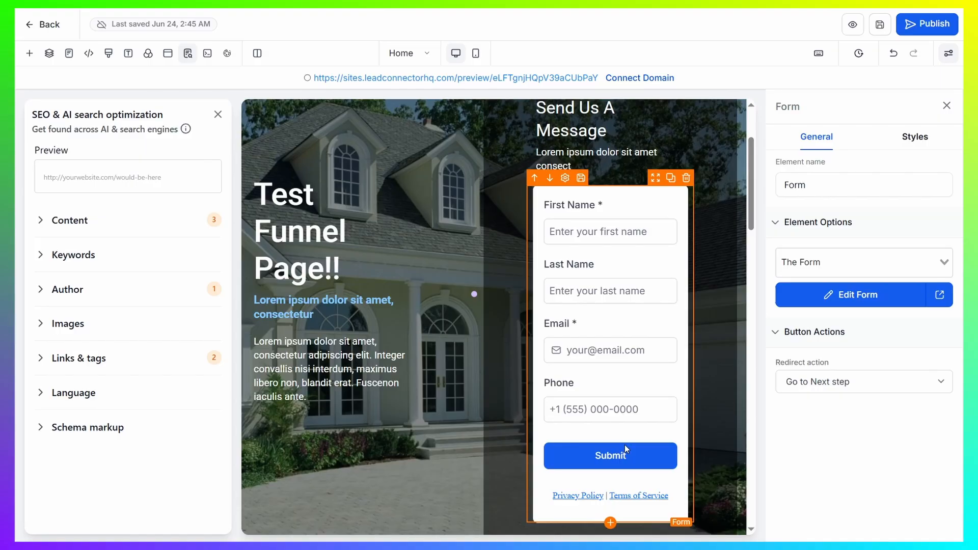
- On the funnel's Thank You page, add "Download your file here" as a new line below THANK YOU! in the headline
{"action": "left_click", "coordinate": [428, 54]}
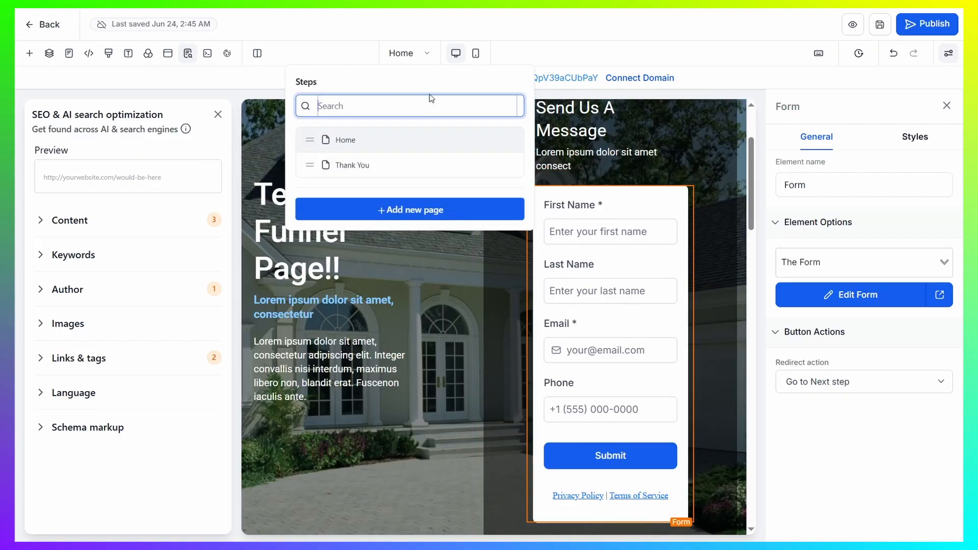
{"action": "left_click", "coordinate": [361, 170]}
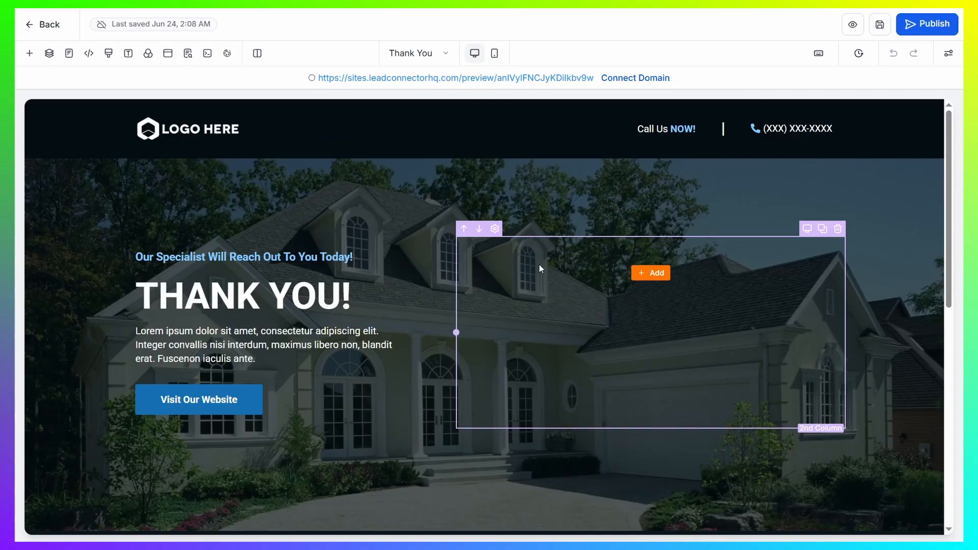
{"action": "left_click", "coordinate": [340, 295]}
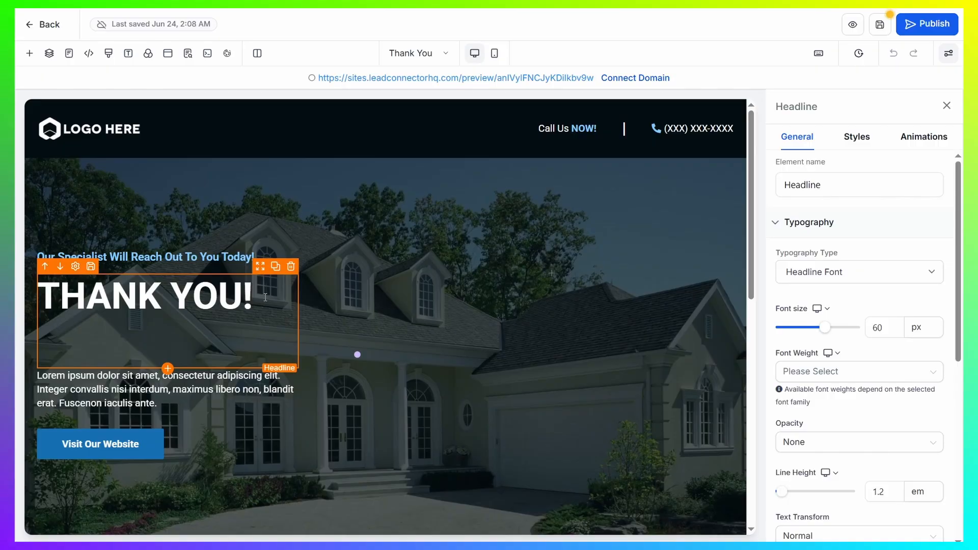
{"action": "type", "text": "Downlow"}
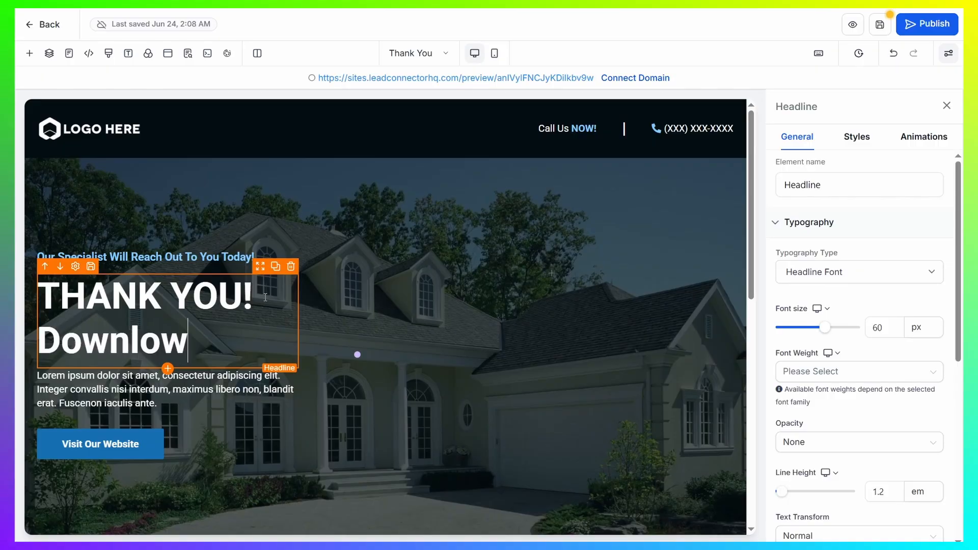
{"action": "key", "text": "BackSpace"}
{"action": "type", "text": "ad your file "}
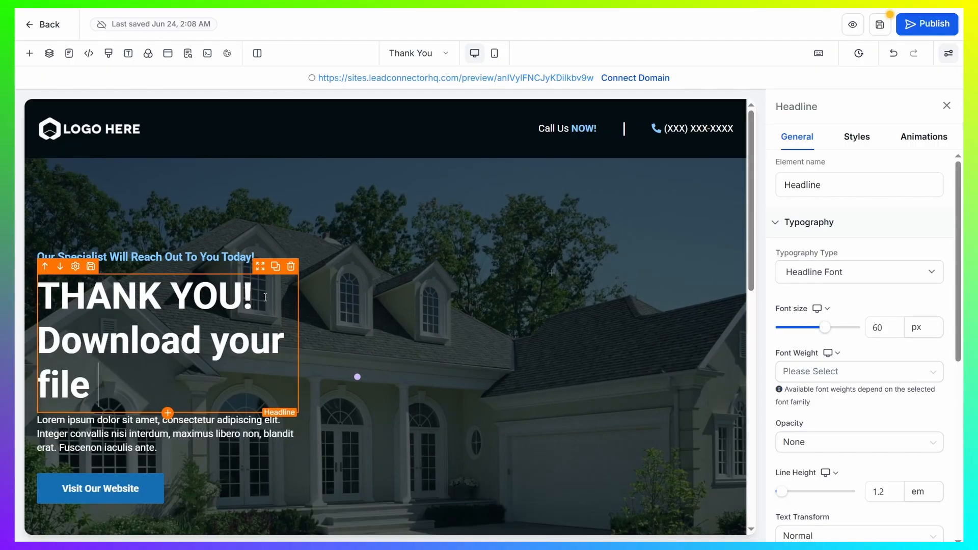
{"action": "type", "text": "here"}
- Link the Visit Our Website button to the uploaded PDF by pasting its file link as the Website URL, and save the page
{"action": "scroll", "coordinate": [266, 306], "scroll_direction": "down", "scroll_amount": 3}
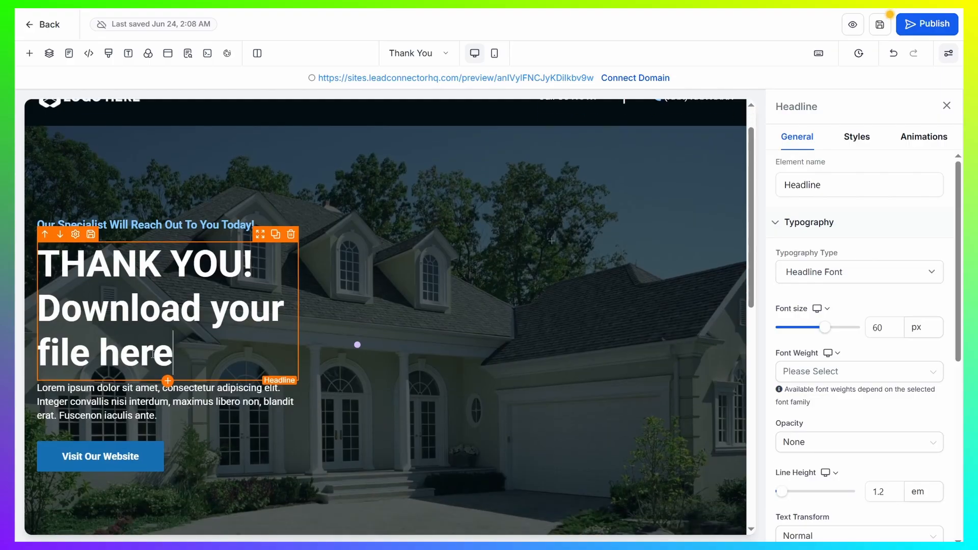
{"action": "left_click", "coordinate": [131, 368]}
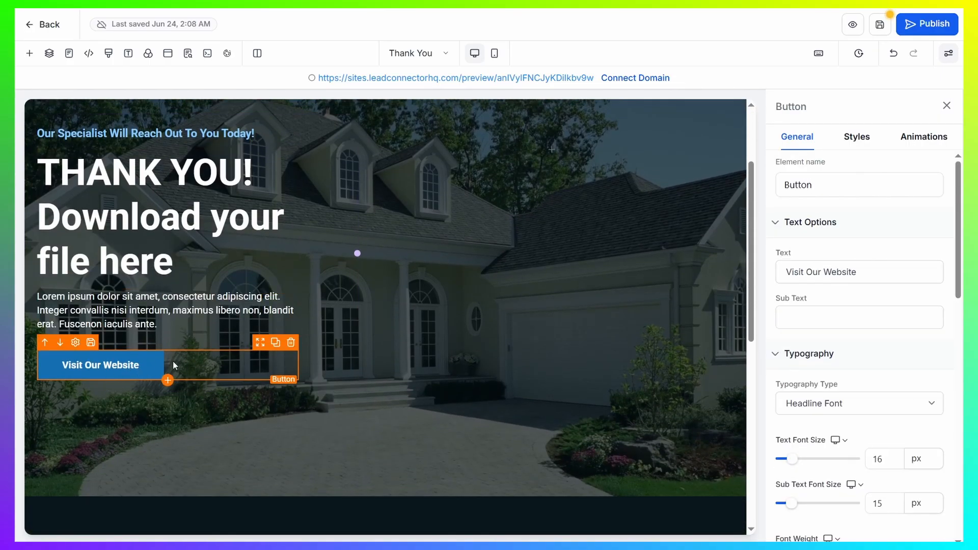
{"action": "left_click", "coordinate": [29, 56]}
{"action": "left_click", "coordinate": [28, 56]}
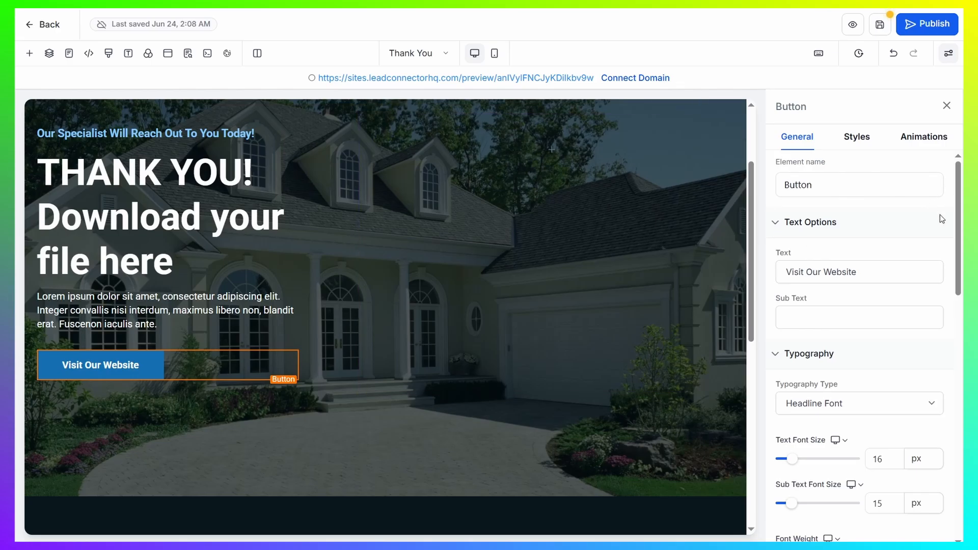
{"action": "scroll", "coordinate": [897, 249], "scroll_direction": "down", "scroll_amount": 7}
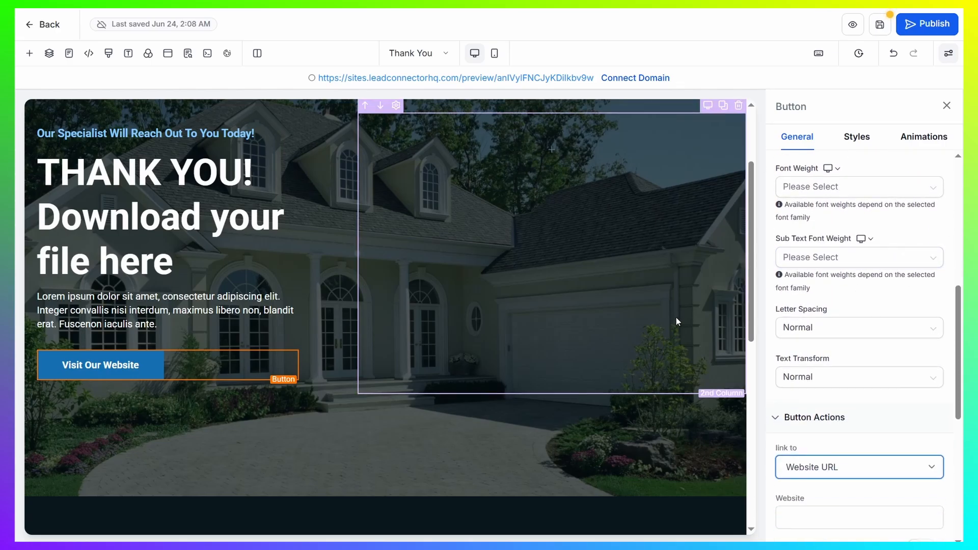
{"action": "scroll", "coordinate": [877, 269], "scroll_direction": "down", "scroll_amount": 4}
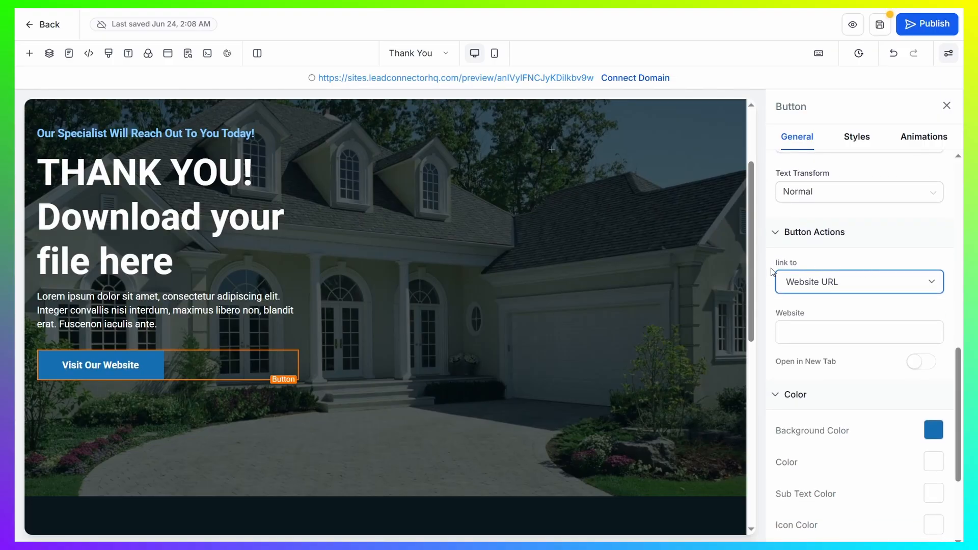
{"action": "left_click_drag", "start_coordinate": [773, 265], "coordinate": [803, 261]}
{"action": "left_click", "coordinate": [823, 259]}
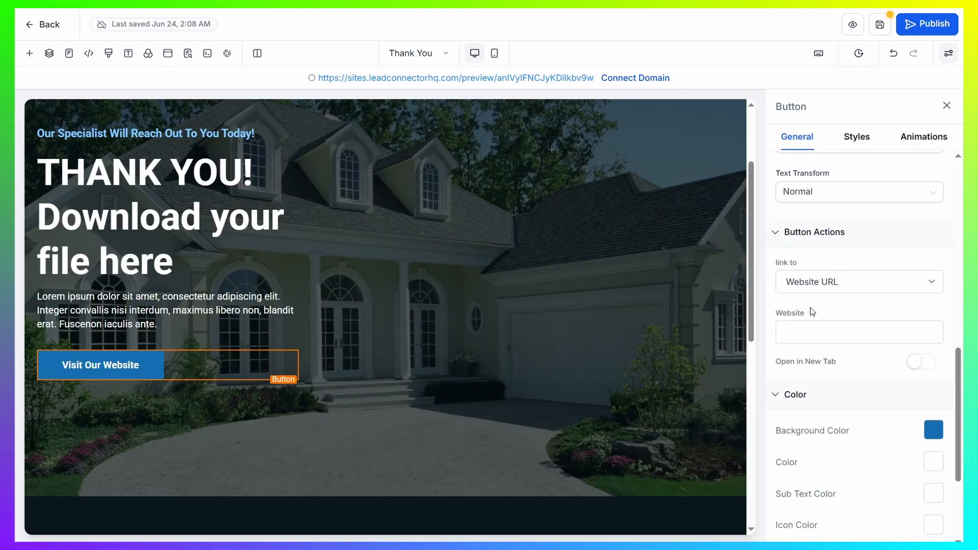
{"action": "left_click", "coordinate": [806, 331]}
{"action": "key", "text": "ctrl+v"}
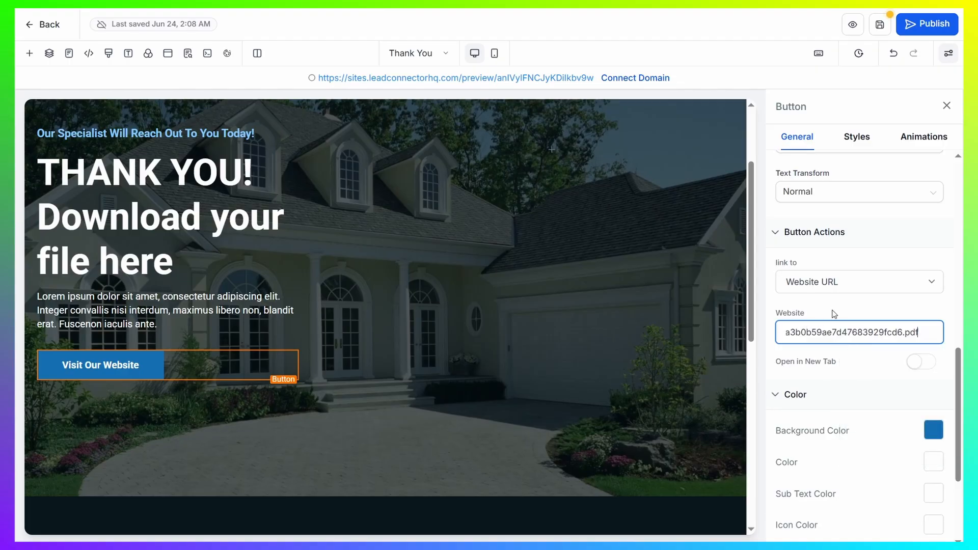
{"action": "left_click", "coordinate": [846, 308]}
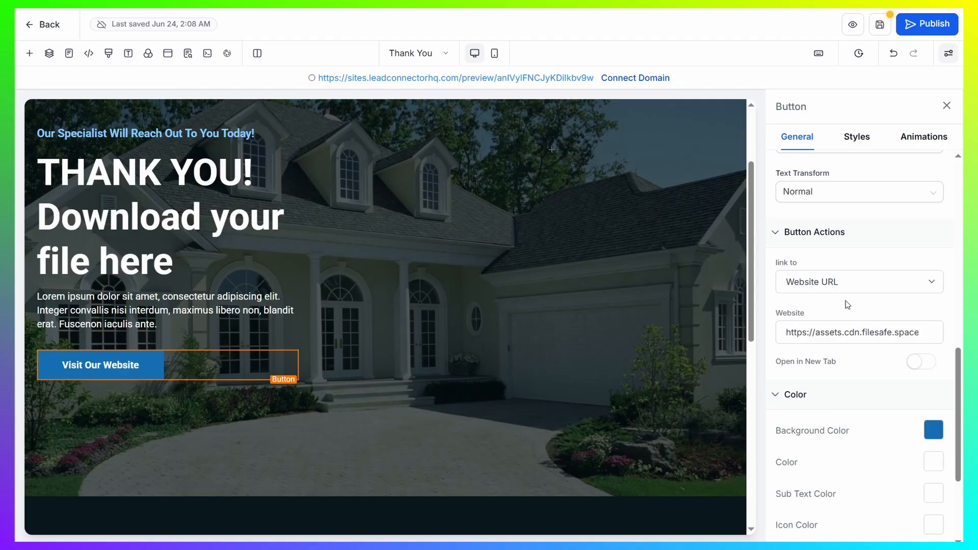
{"action": "left_click", "coordinate": [880, 25]}
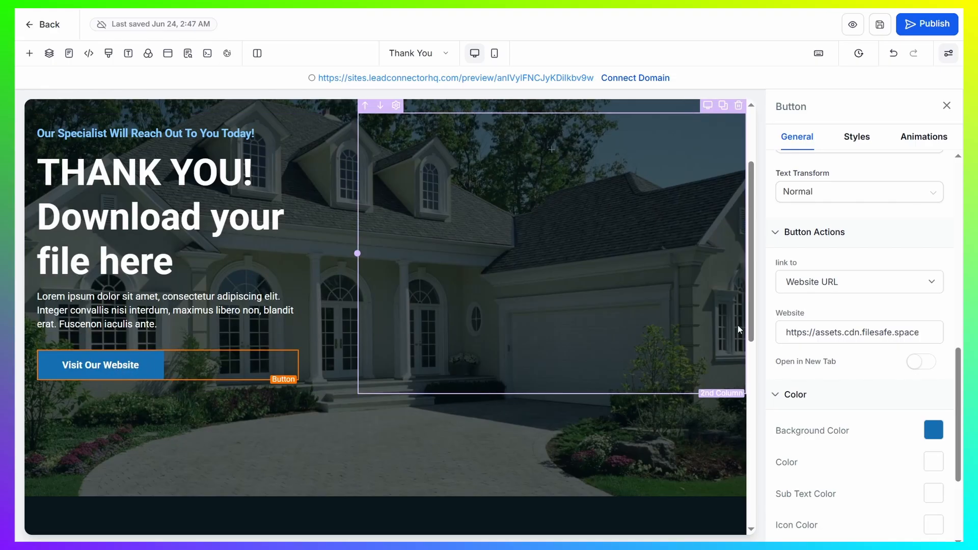
- Change the Visit Our Website button's text to "Download Here!" and save the Thank You page
{"action": "scroll", "coordinate": [890, 275], "scroll_direction": "up", "scroll_amount": 10}
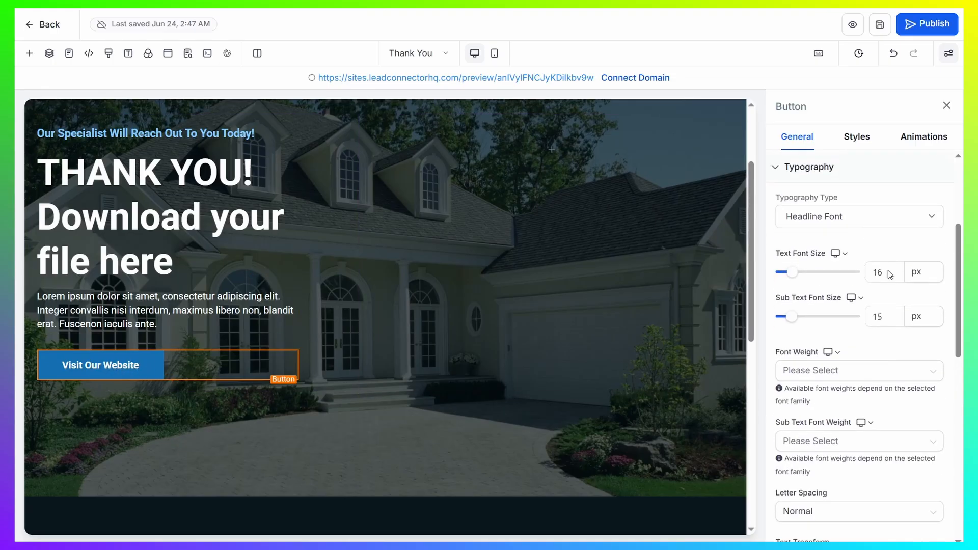
{"action": "left_click_drag", "start_coordinate": [872, 273], "coordinate": [785, 272]}
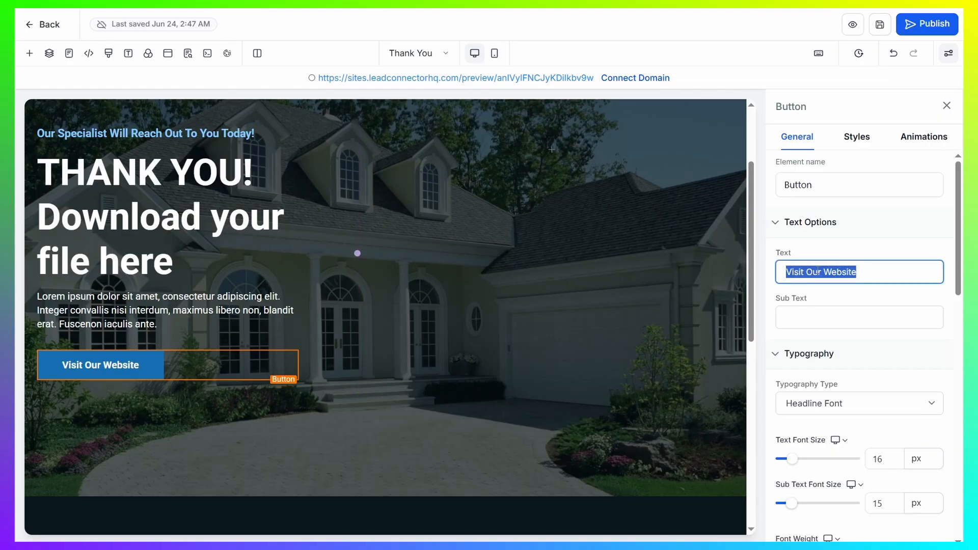
{"action": "type", "text": "Down"}
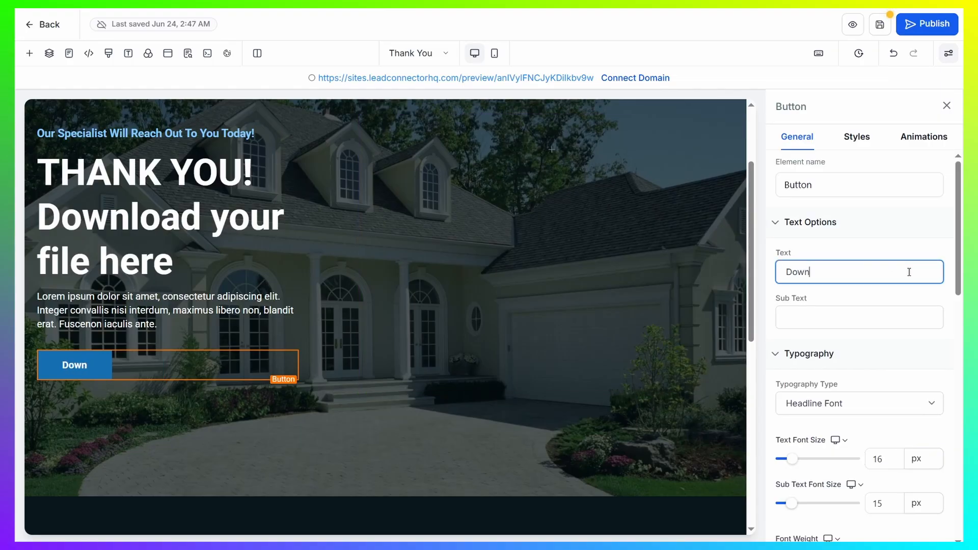
{"action": "type", "text": "load Here!"}
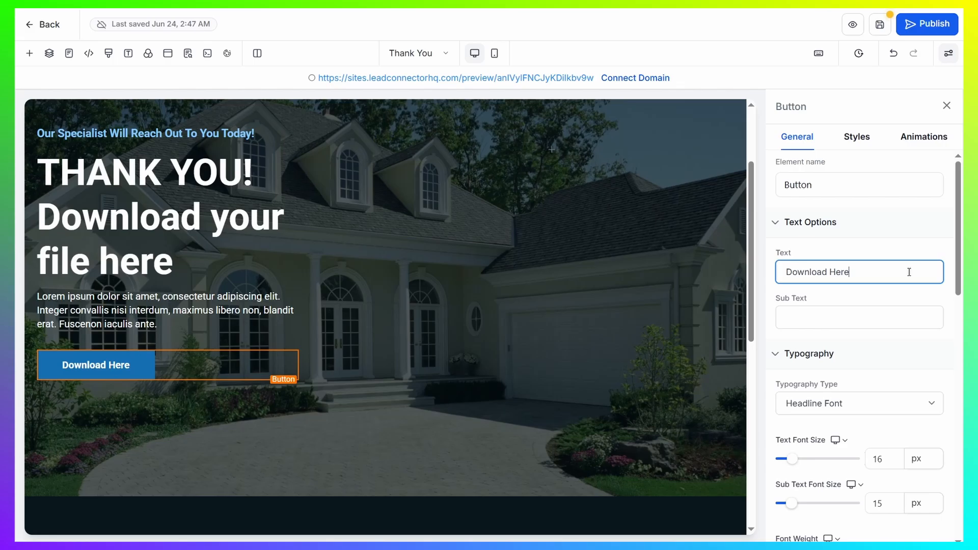
{"action": "left_click", "coordinate": [830, 245]}
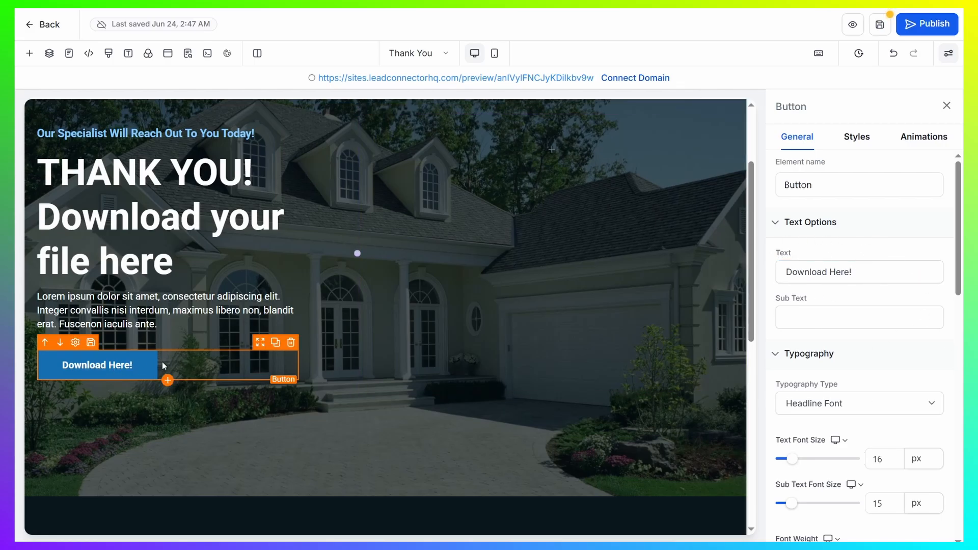
{"action": "left_click", "coordinate": [880, 25]}
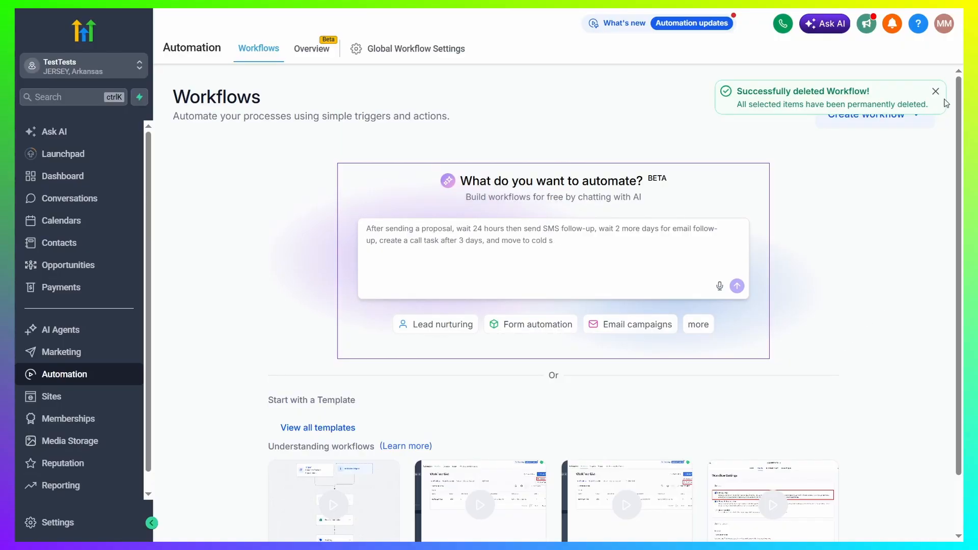
- Create a new automation workflow from scratch
{"action": "left_click", "coordinate": [936, 94]}
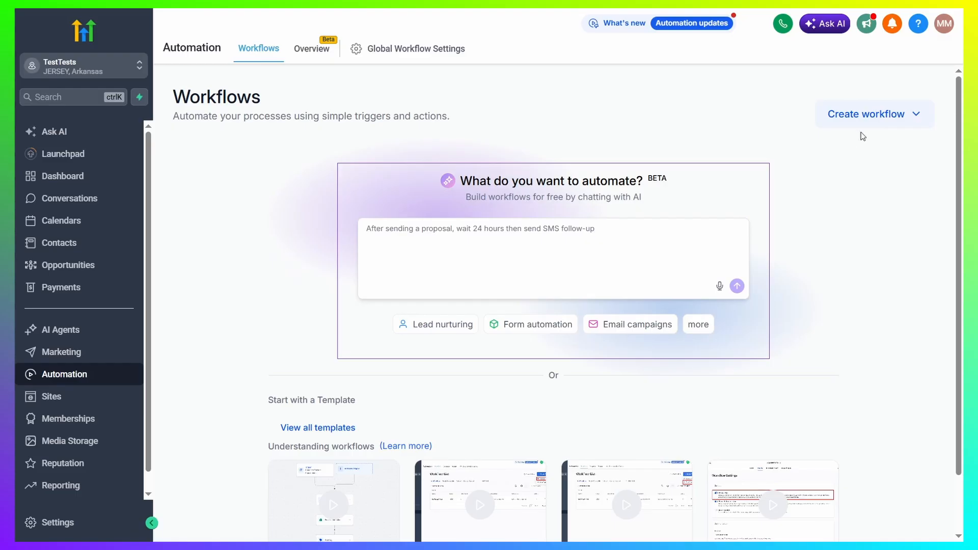
{"action": "left_click", "coordinate": [912, 114]}
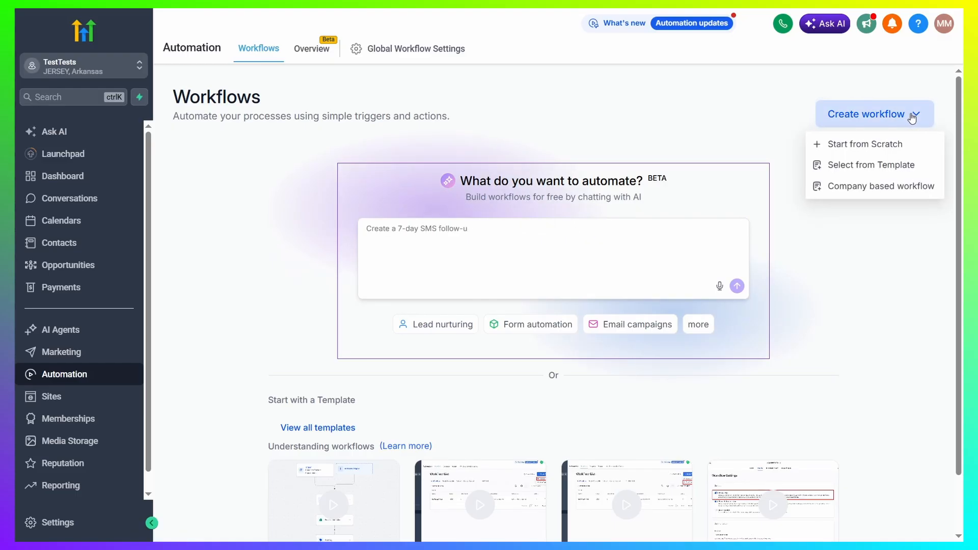
{"action": "left_click", "coordinate": [862, 144]}
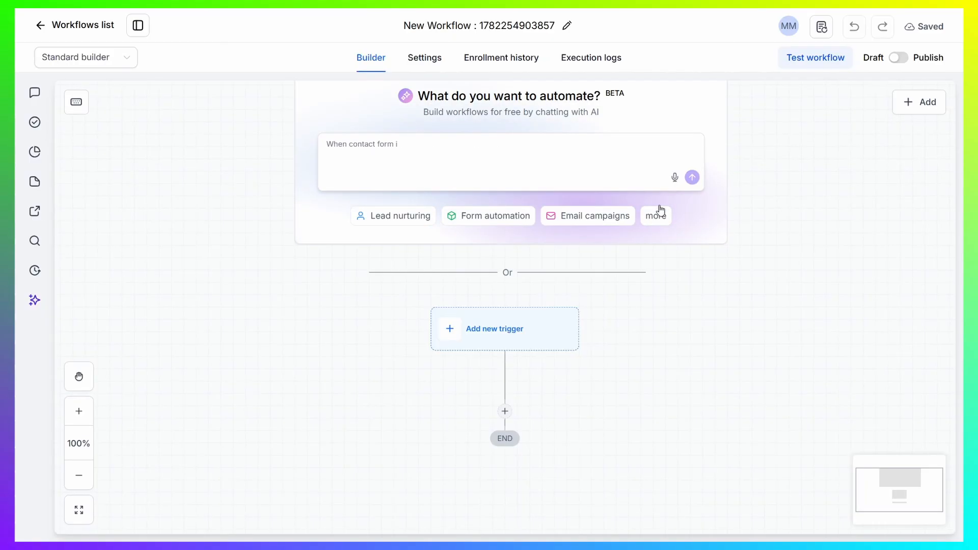
- Add a Form submitted trigger with the filter "Form is" set to The Form, and save the trigger
{"action": "scroll", "coordinate": [632, 306], "scroll_direction": "down", "scroll_amount": 1}
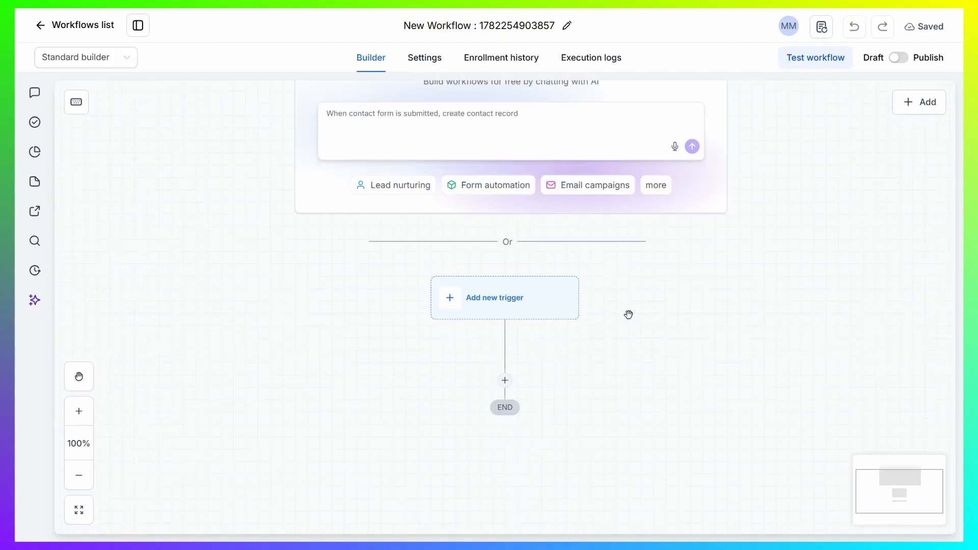
{"action": "left_click", "coordinate": [530, 295]}
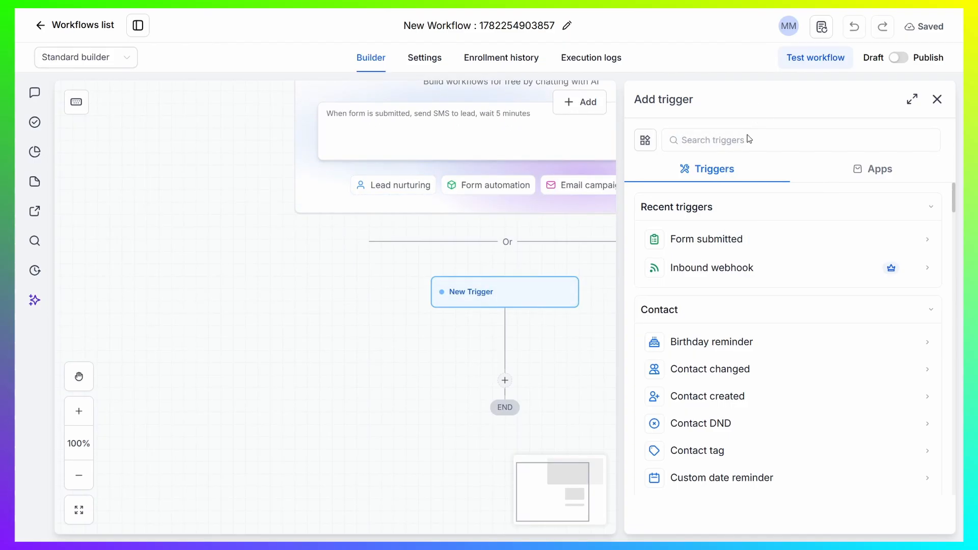
{"action": "left_click", "coordinate": [704, 244]}
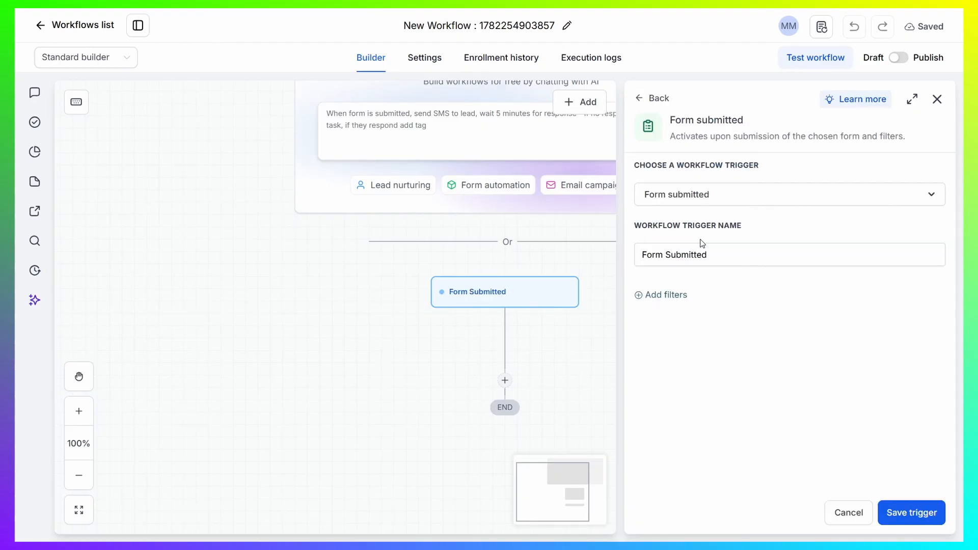
{"action": "left_click", "coordinate": [655, 295]}
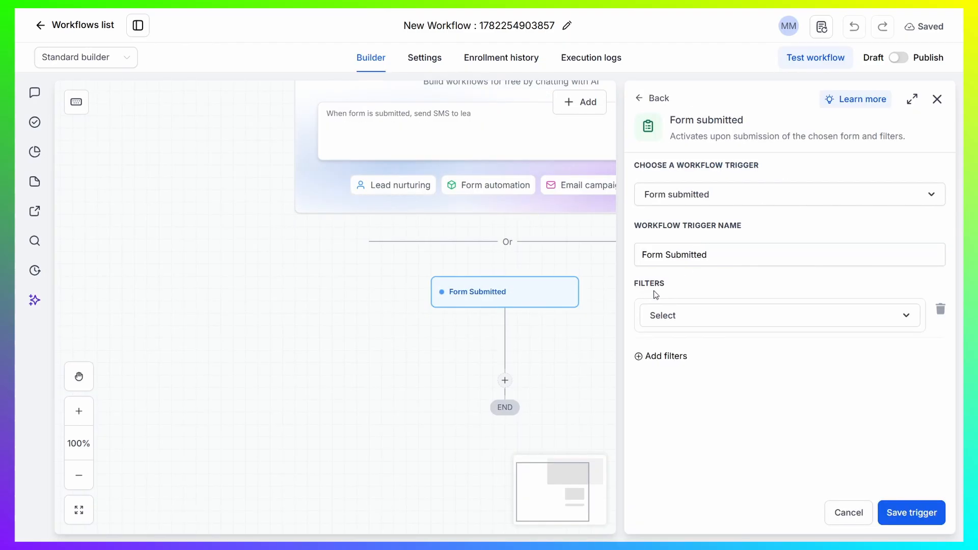
{"action": "left_click", "coordinate": [700, 324]}
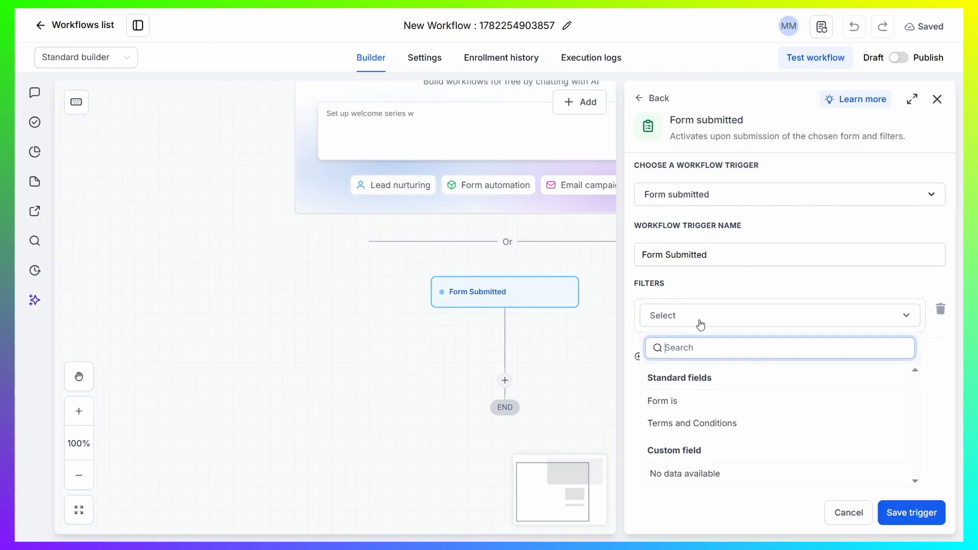
{"action": "left_click", "coordinate": [672, 403]}
{"action": "left_click", "coordinate": [679, 345]}
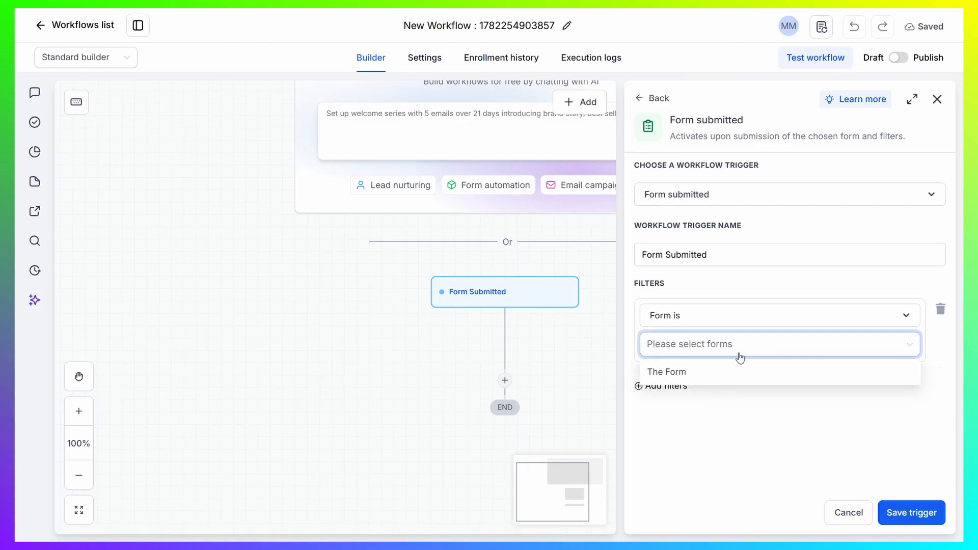
{"action": "left_click", "coordinate": [683, 373]}
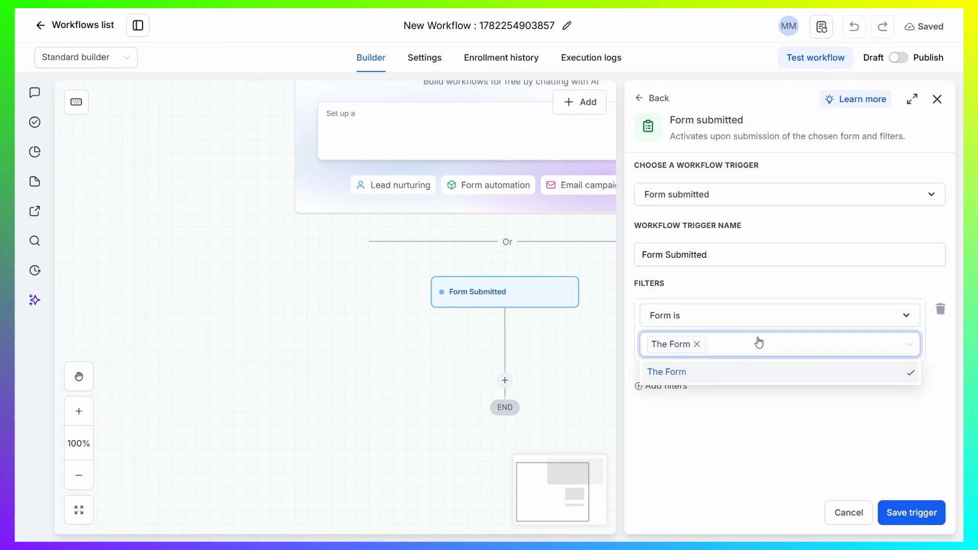
{"action": "left_click", "coordinate": [813, 289]}
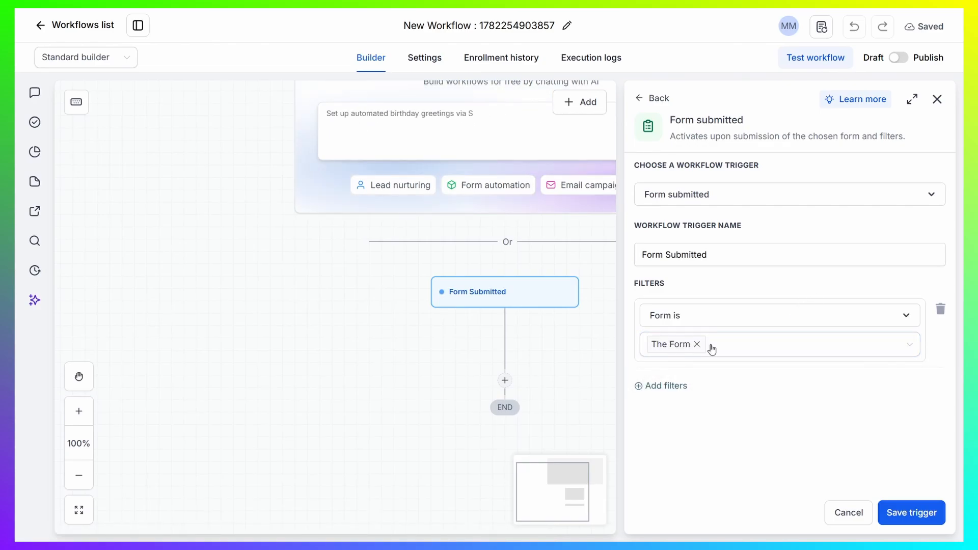
{"action": "left_click", "coordinate": [912, 513]}
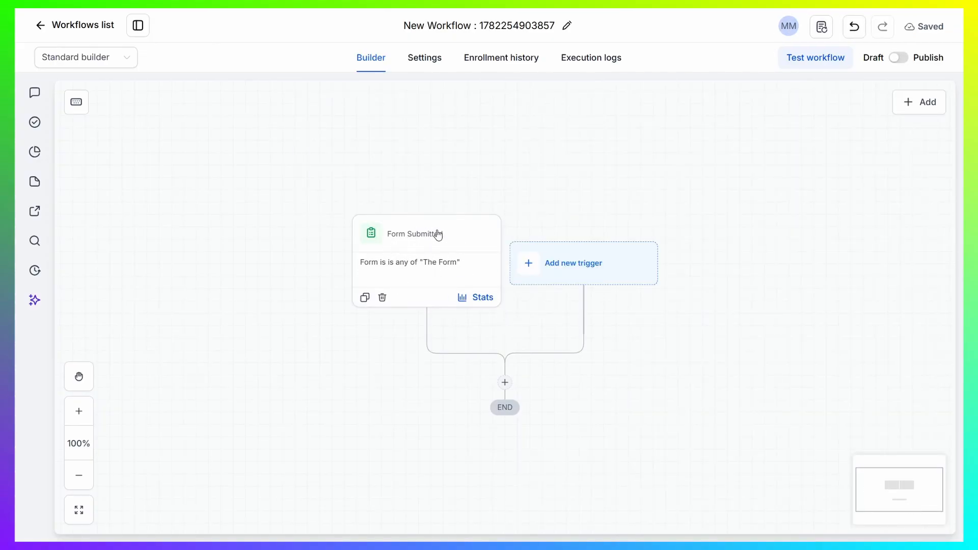
- Add a send-email action below the trigger with the subject "Don't forget to claim your Prize!"
{"action": "left_click", "coordinate": [505, 383]}
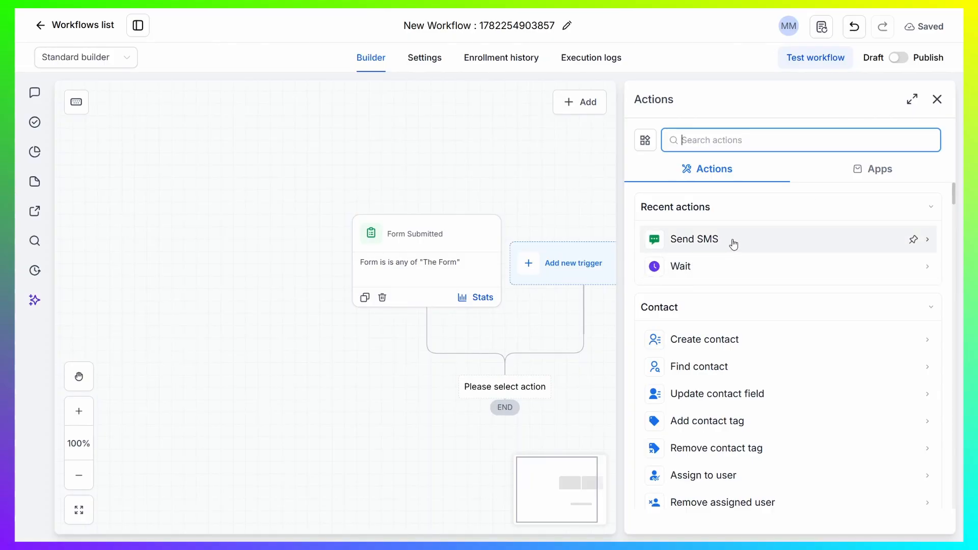
{"action": "type", "text": "Send Email"}
{"action": "left_click", "coordinate": [734, 244]}
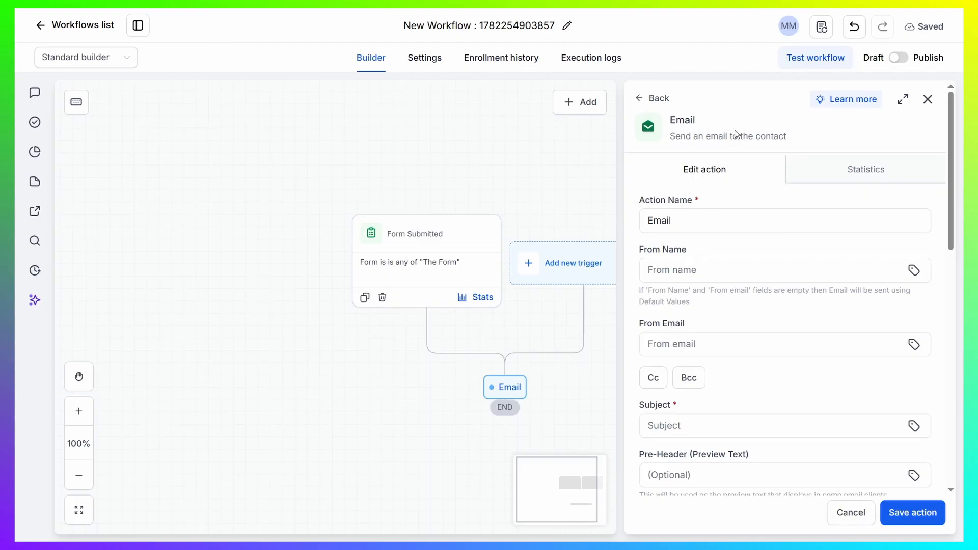
{"action": "scroll", "coordinate": [719, 195], "scroll_direction": "down", "scroll_amount": 2}
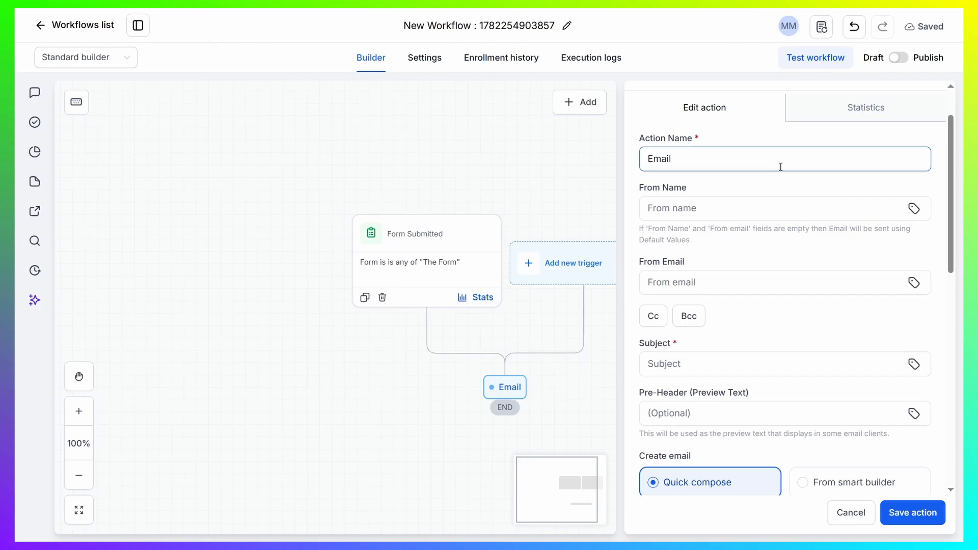
{"action": "scroll", "coordinate": [769, 165], "scroll_direction": "down", "scroll_amount": 4}
{"action": "left_click", "coordinate": [737, 171]}
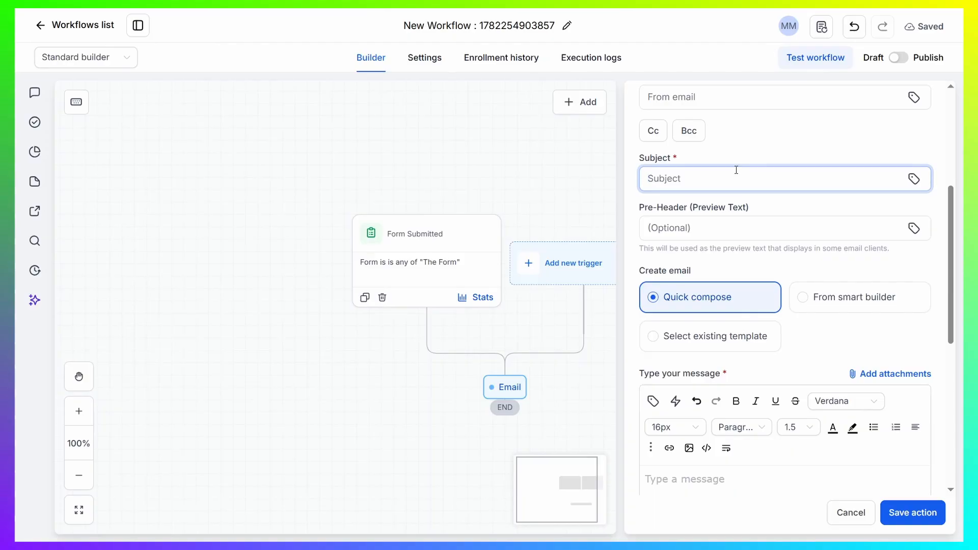
{"action": "type", "text": "Don't forget to claim your Prize!"}
- Review the email action's settings and examine the Contact custom values available for the subject line
{"action": "scroll", "coordinate": [769, 219], "scroll_direction": "down", "scroll_amount": 1}
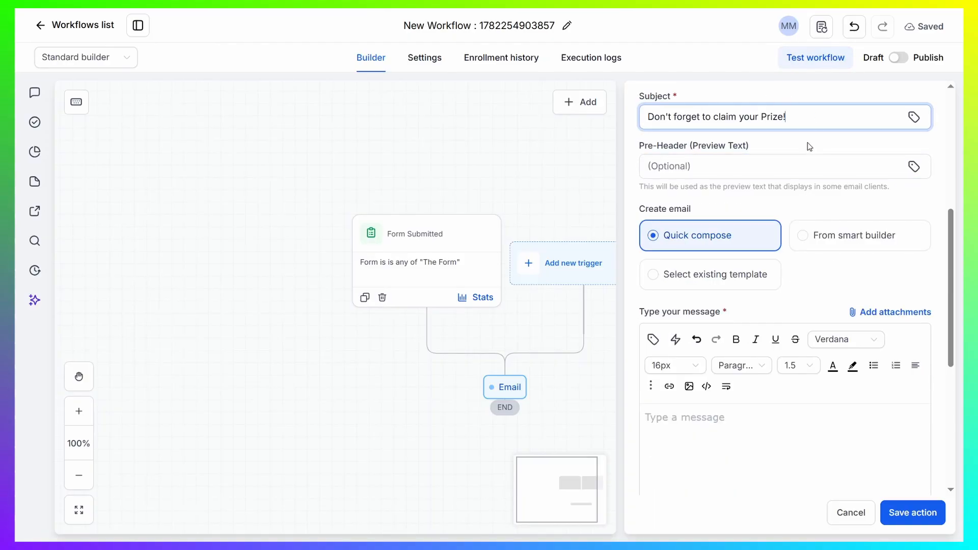
{"action": "scroll", "coordinate": [769, 227], "scroll_direction": "down", "scroll_amount": 1}
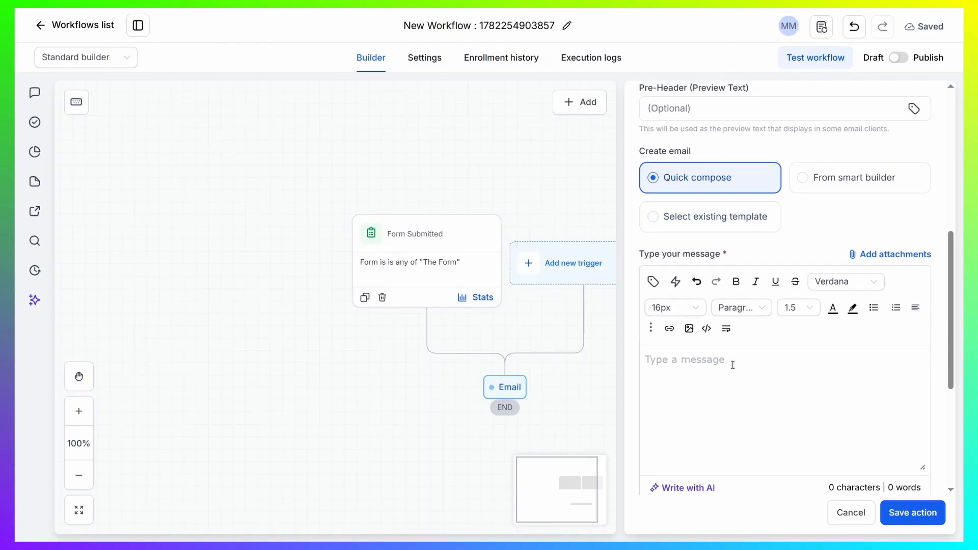
{"action": "scroll", "coordinate": [729, 362], "scroll_direction": "up", "scroll_amount": 1}
{"action": "scroll", "coordinate": [723, 357], "scroll_direction": "down", "scroll_amount": 1}
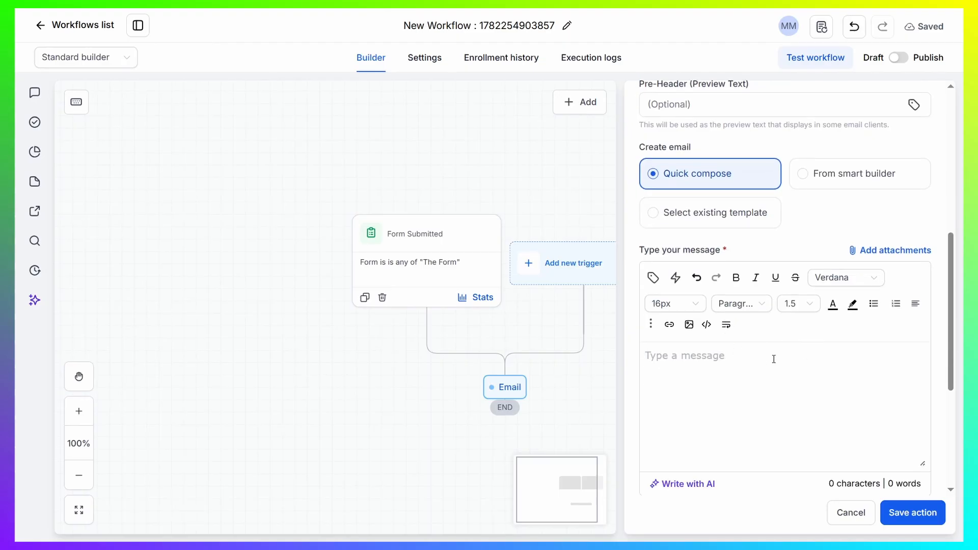
{"action": "scroll", "coordinate": [748, 357], "scroll_direction": "up", "scroll_amount": 3}
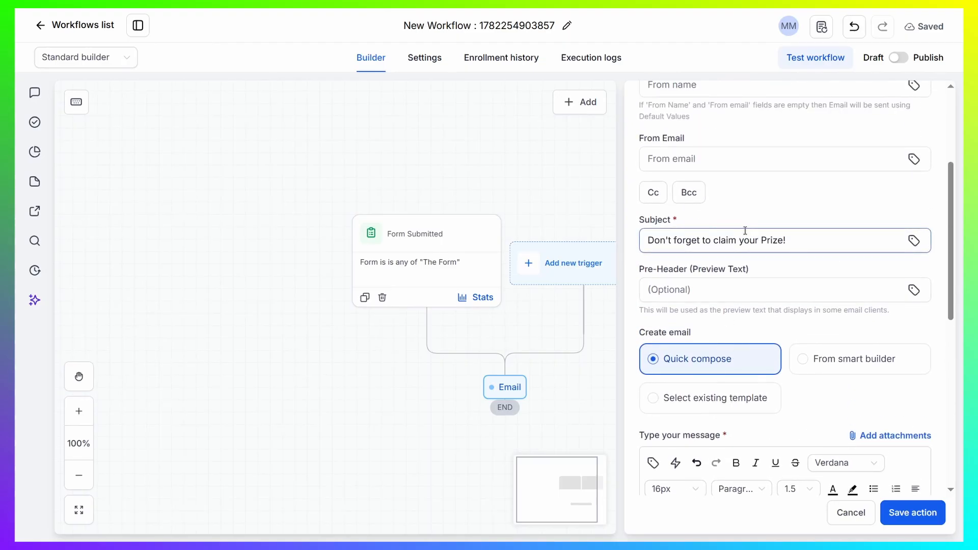
{"action": "scroll", "coordinate": [661, 435], "scroll_direction": "down", "scroll_amount": 2}
{"action": "scroll", "coordinate": [725, 362], "scroll_direction": "up", "scroll_amount": 2}
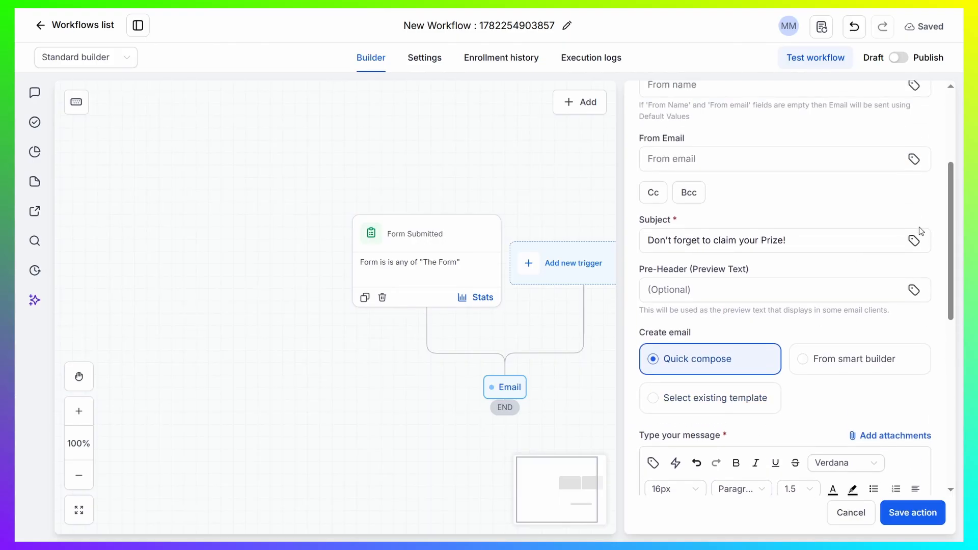
{"action": "left_click", "coordinate": [915, 241]}
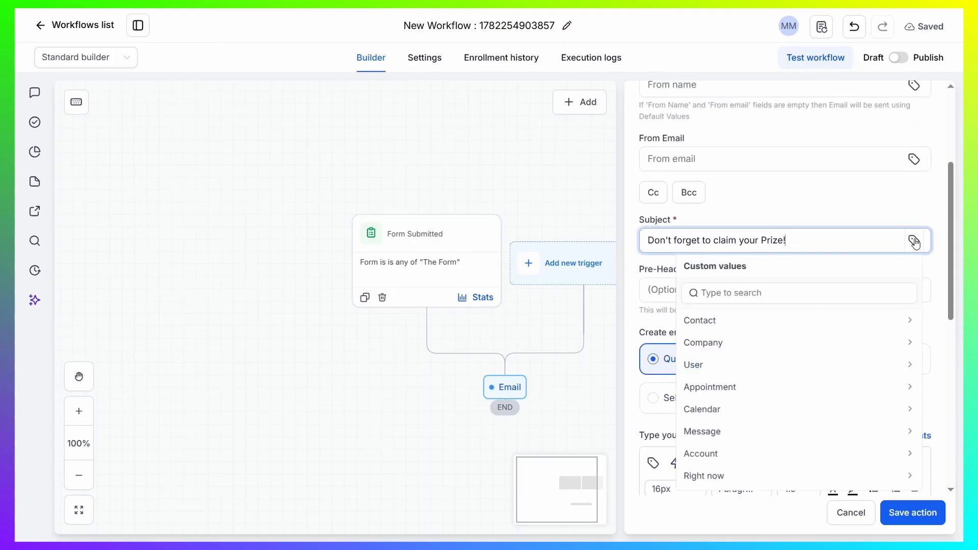
{"action": "left_click", "coordinate": [783, 325]}
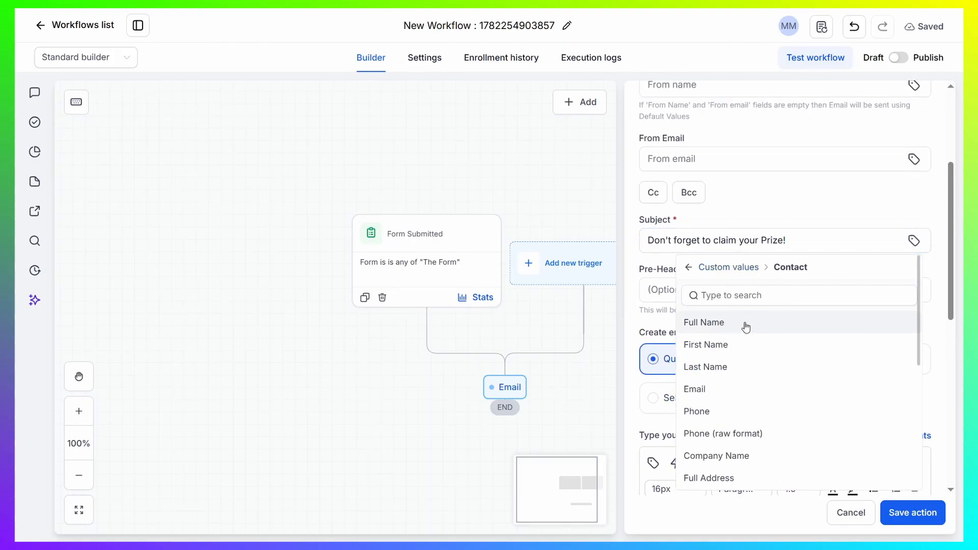
{"action": "left_click", "coordinate": [691, 268]}
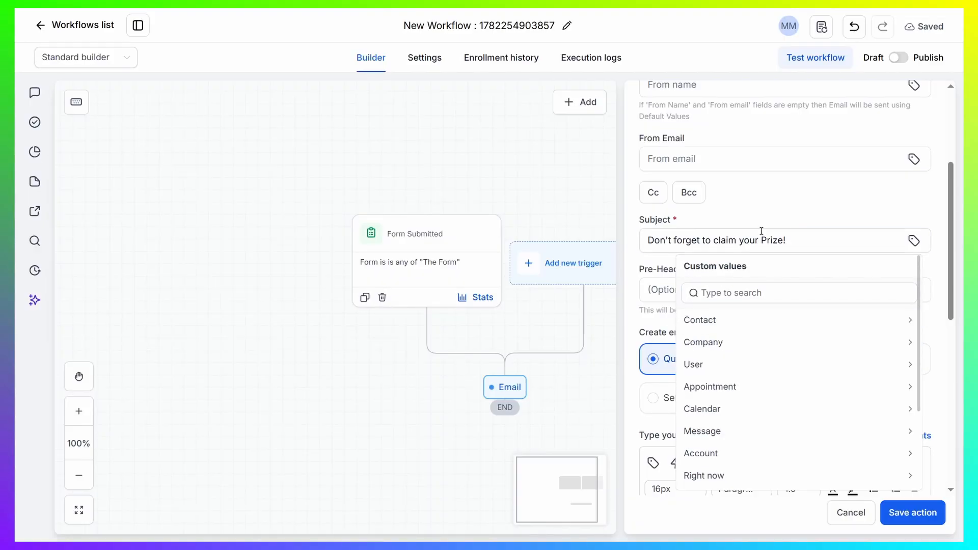
{"action": "left_click", "coordinate": [784, 211]}
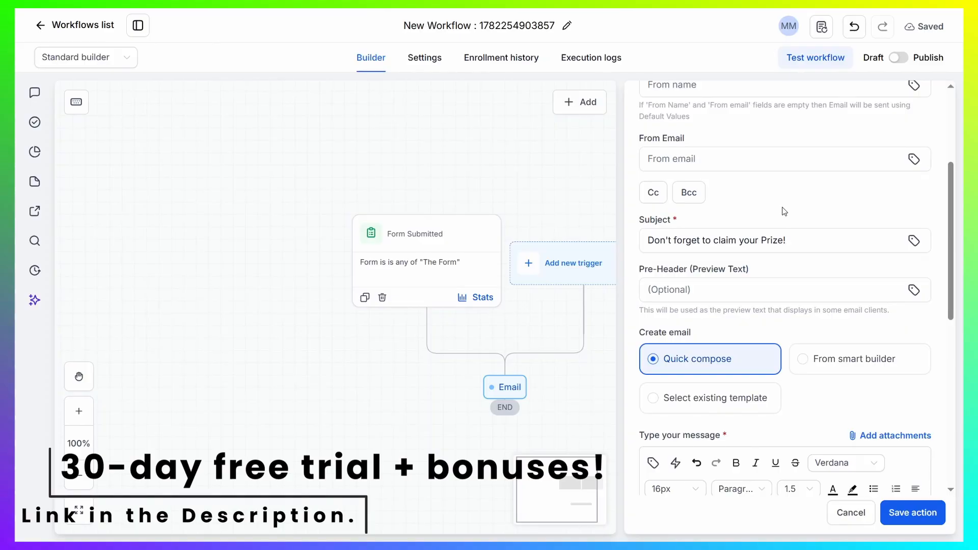
- Insert the contact's First Name custom value into the email message body
{"action": "scroll", "coordinate": [784, 211], "scroll_direction": "down", "scroll_amount": 4}
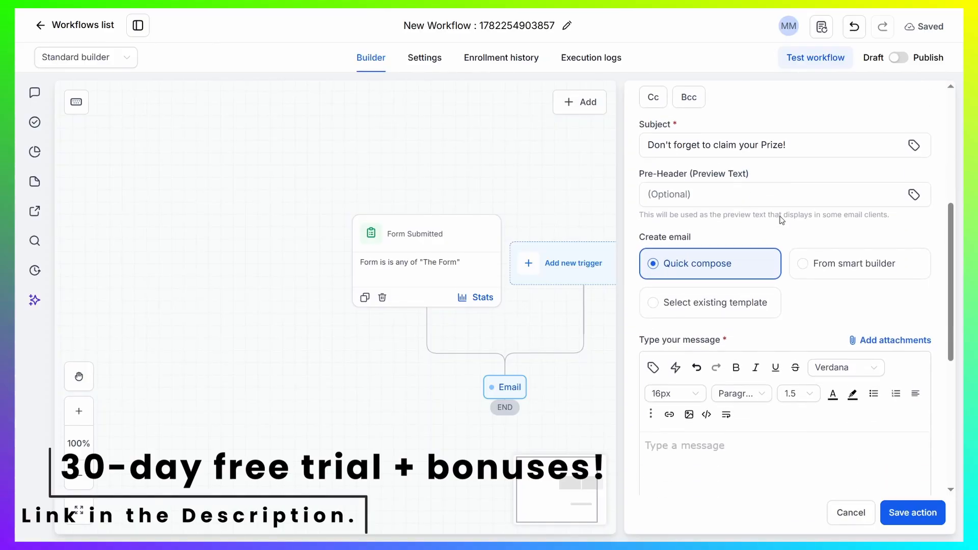
{"action": "left_click", "coordinate": [652, 279]}
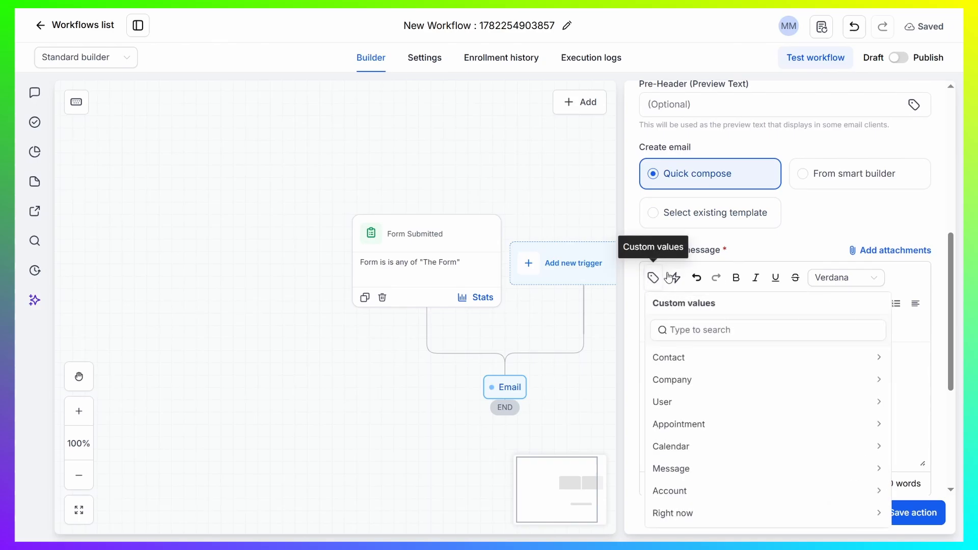
{"action": "left_click", "coordinate": [715, 360]}
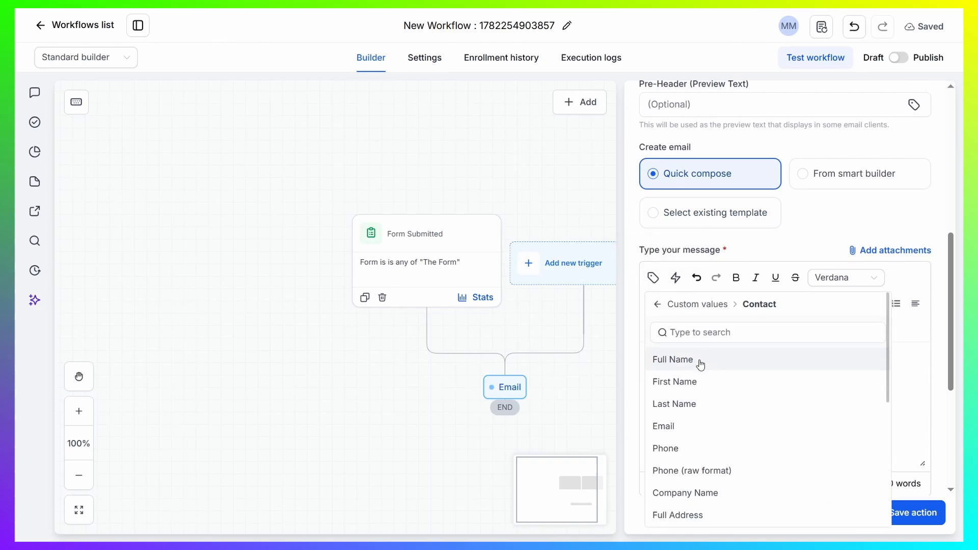
{"action": "left_click", "coordinate": [685, 386]}
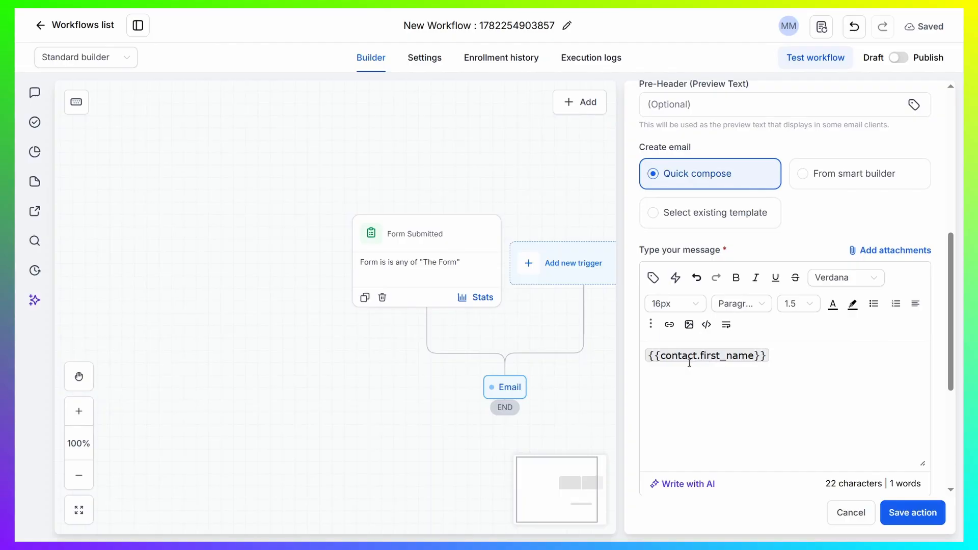
- Replace the message with "Hello, {{contact.name}} Don't forget to claim your file for free! Use this link:" plus the PDF's link, and save the action
{"action": "left_click_drag", "start_coordinate": [774, 361], "coordinate": [640, 350]}
{"action": "left_click", "coordinate": [811, 361]}
{"action": "key", "text": "ctrl+a"}
{"action": "type", "text": "Hello, {{contact.name}} Don't forget to claim your file for free! Use this link: https://assets.cdn.filesafe.space/g4nsTrJ7z1Sm7YBkruOl/media/6a3b0b59ae7d47683929fcd6.pdf"}
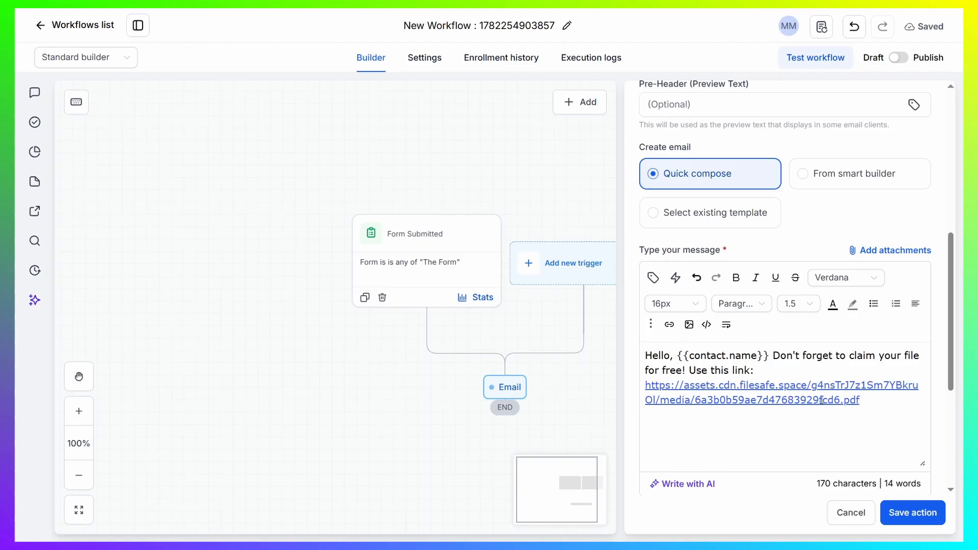
{"action": "left_click_drag", "start_coordinate": [866, 397], "coordinate": [645, 386]}
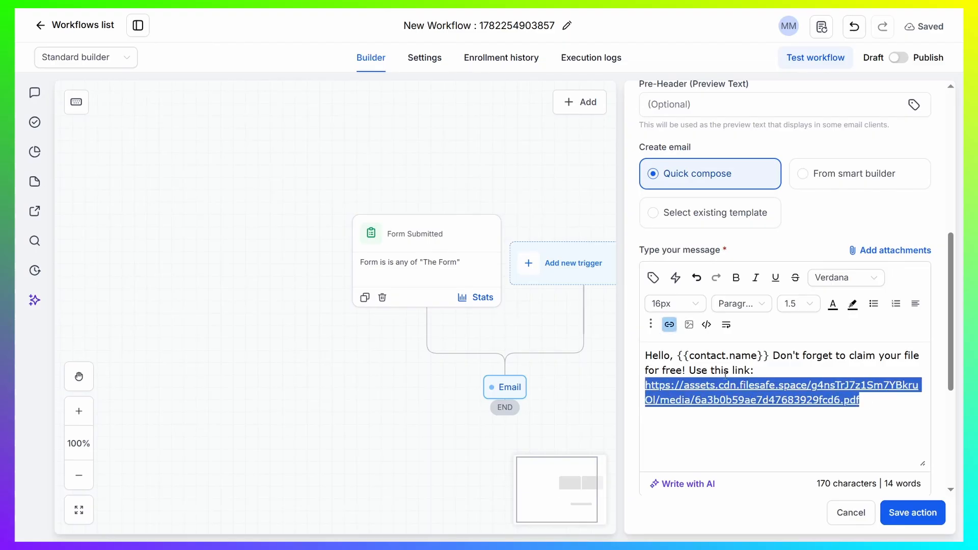
{"action": "left_click", "coordinate": [870, 401]}
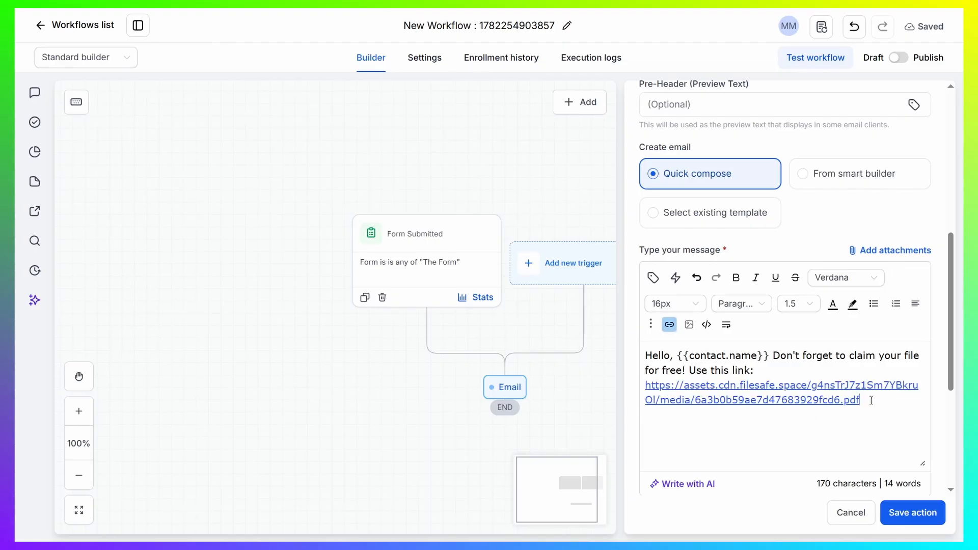
{"action": "left_click", "coordinate": [912, 514]}
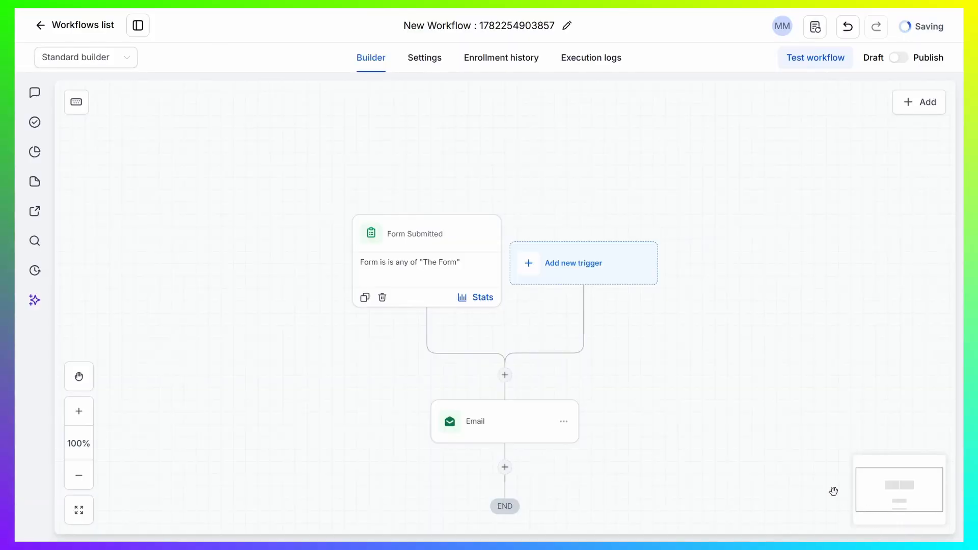
- Switch the workflow from Draft to Publish and save it
{"action": "left_click", "coordinate": [897, 63]}
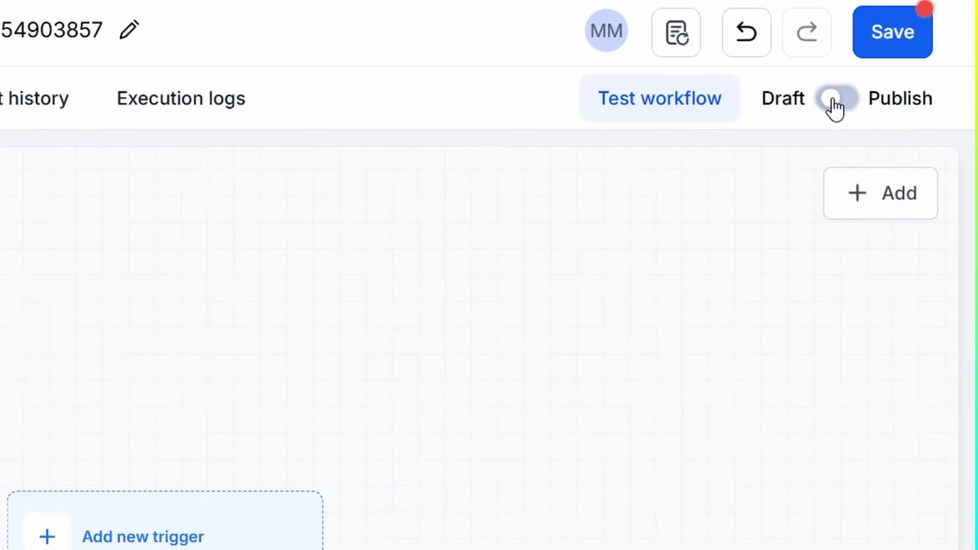
{"action": "left_click", "coordinate": [894, 47]}
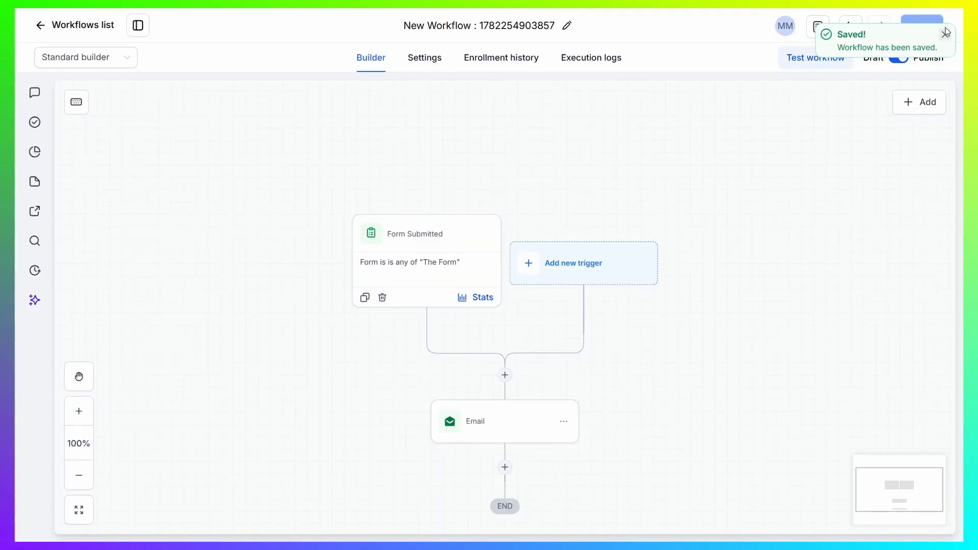
{"action": "left_click", "coordinate": [945, 35]}
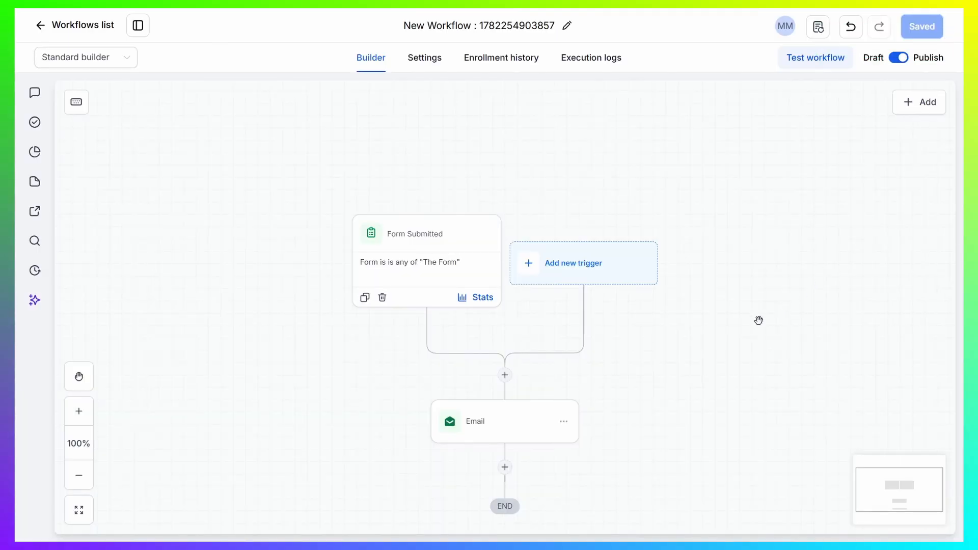
- Leave the workflow for Media Storage and view the options for 2c-Mini-Book-Template.pdf, including Get Link
{"action": "left_click", "coordinate": [40, 27]}
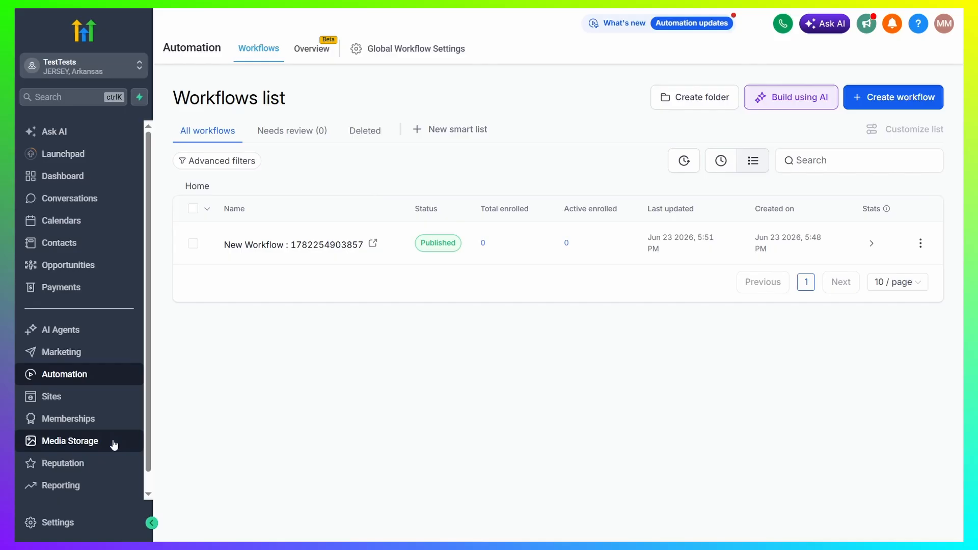
{"action": "left_click", "coordinate": [77, 442]}
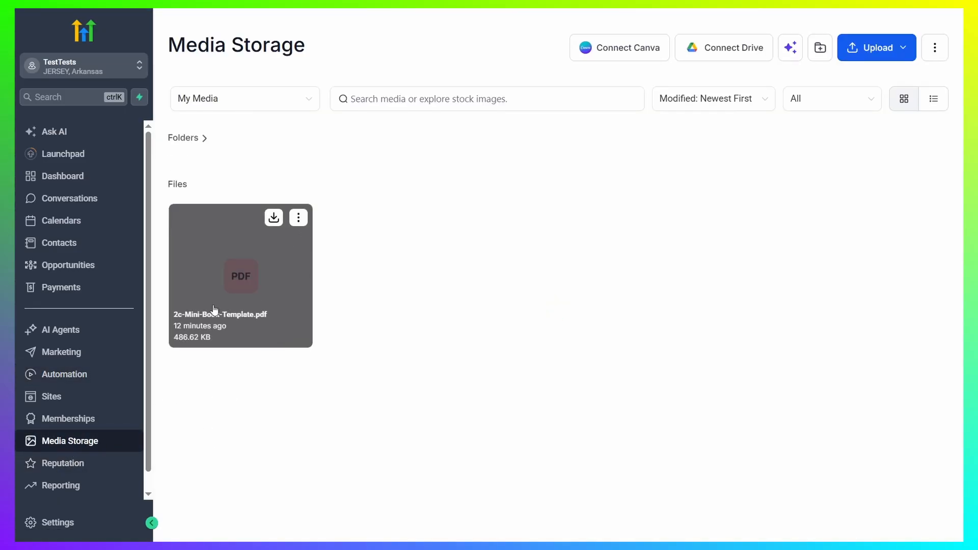
{"action": "left_click", "coordinate": [299, 218]}
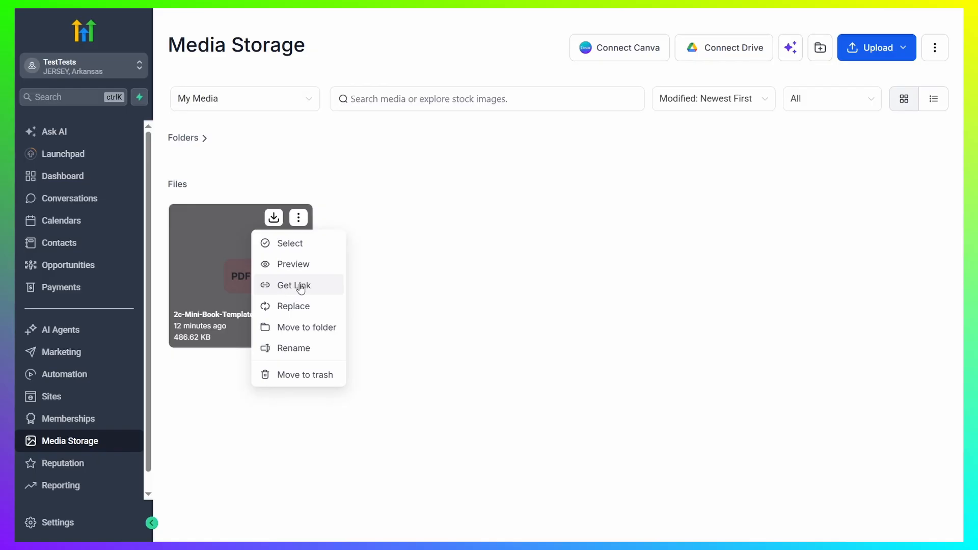
{"action": "left_click", "coordinate": [472, 268]}
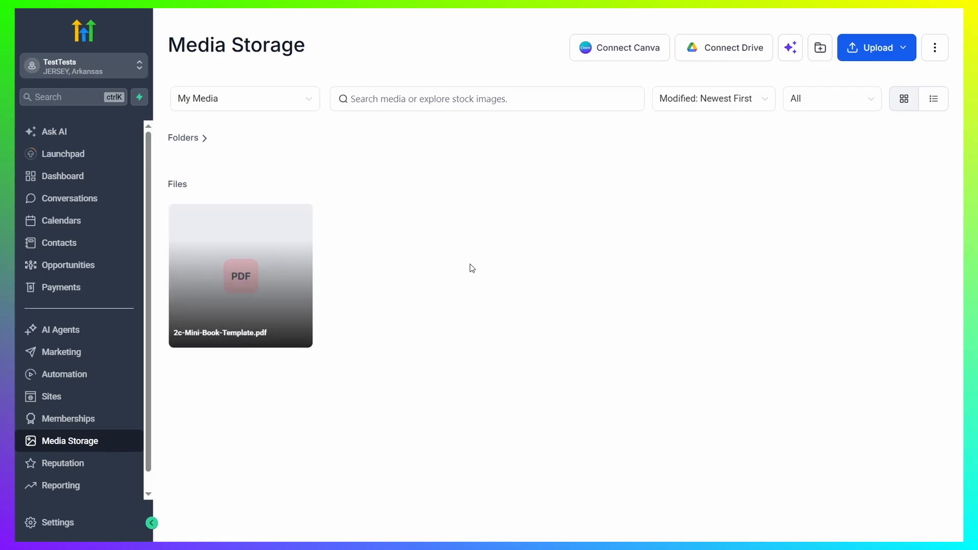